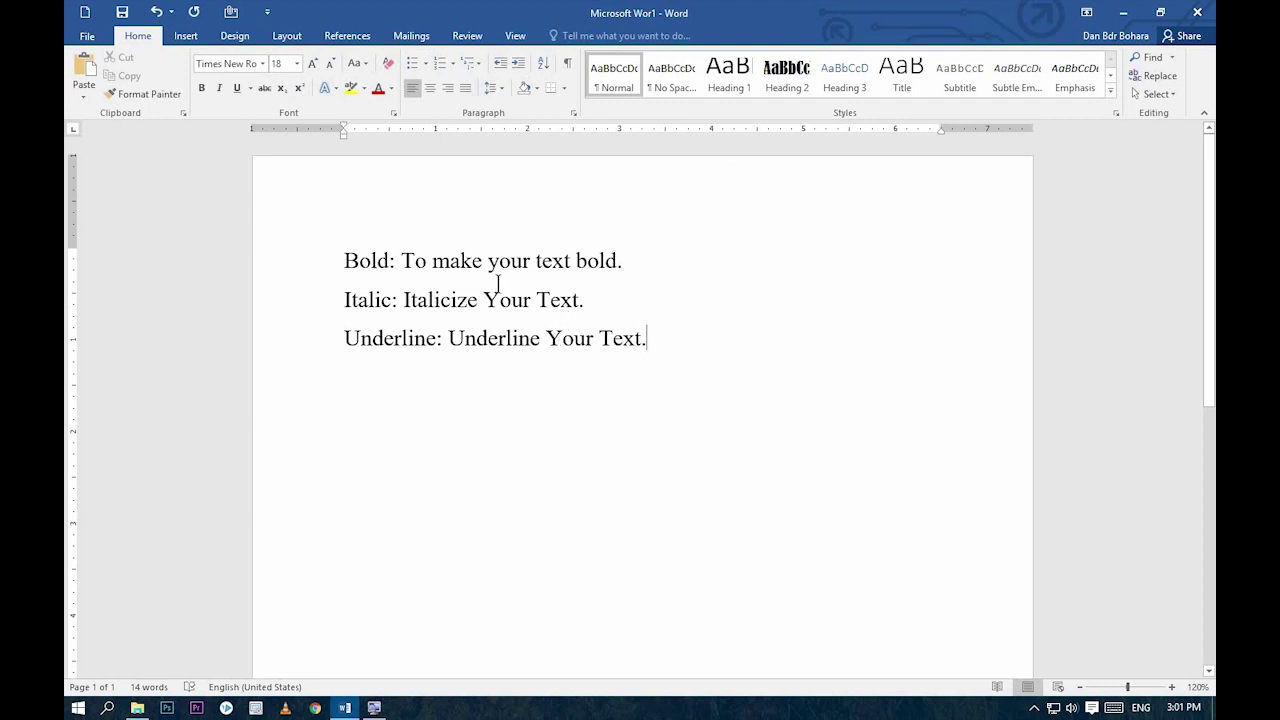
# - Make the line 'Bold: To make your text bold.' bold, then deselect it to check
pyautogui.moveTo(631, 258); pyautogui.dragTo(338, 252)
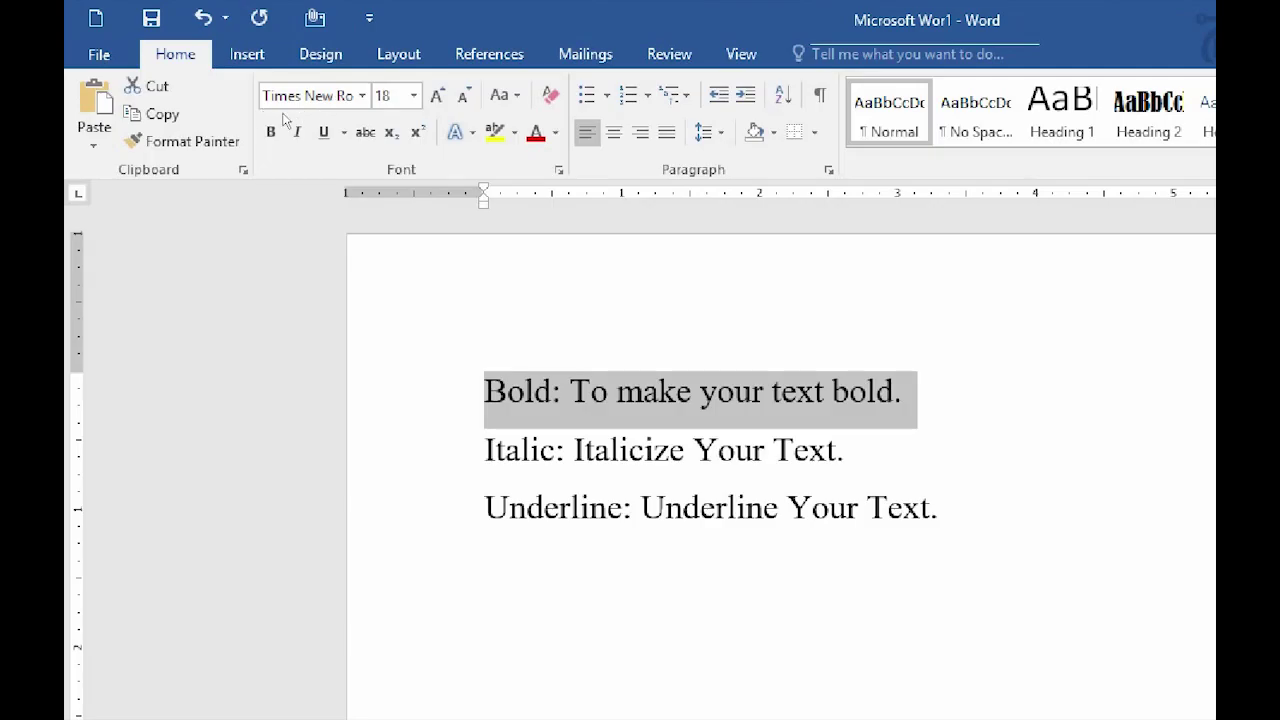
pyautogui.click(270, 132)
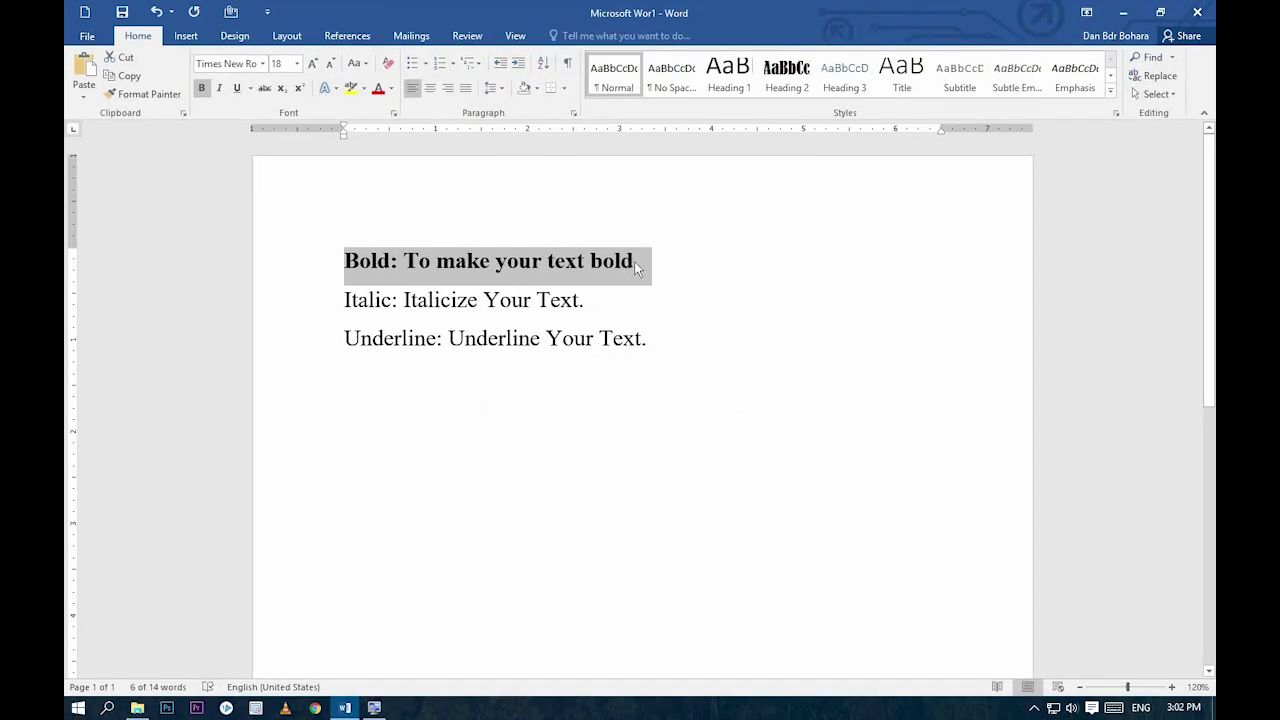
pyautogui.click(640, 262)
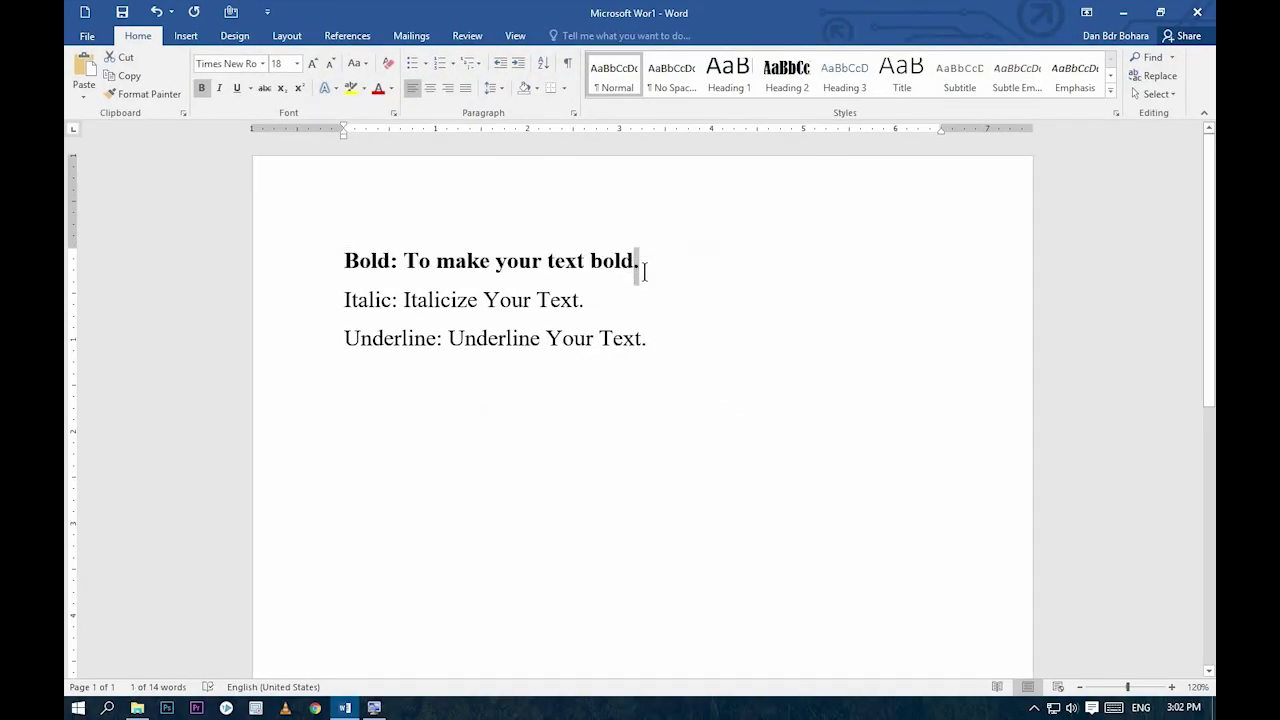
pyautogui.click(400, 300)
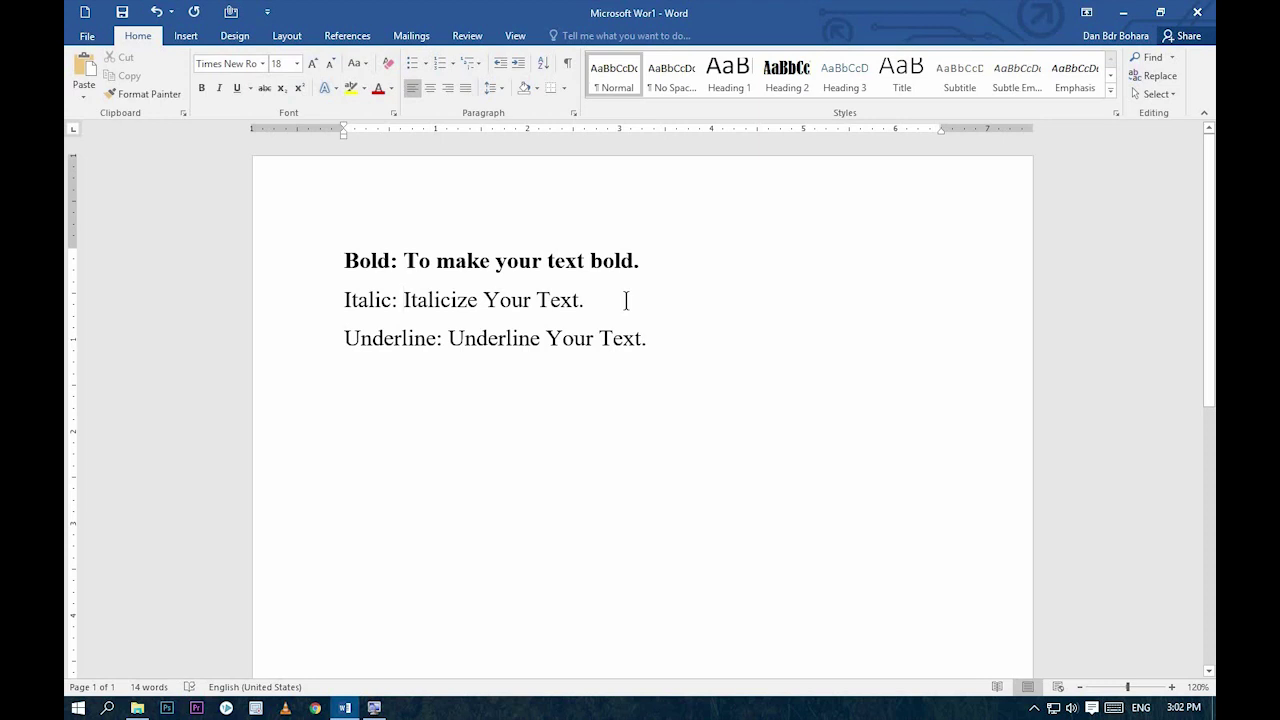
# - Italicize 'Italic: Italicize Your Text.' and deselect it to view the italic result
pyautogui.moveTo(593, 300); pyautogui.dragTo(336, 298)
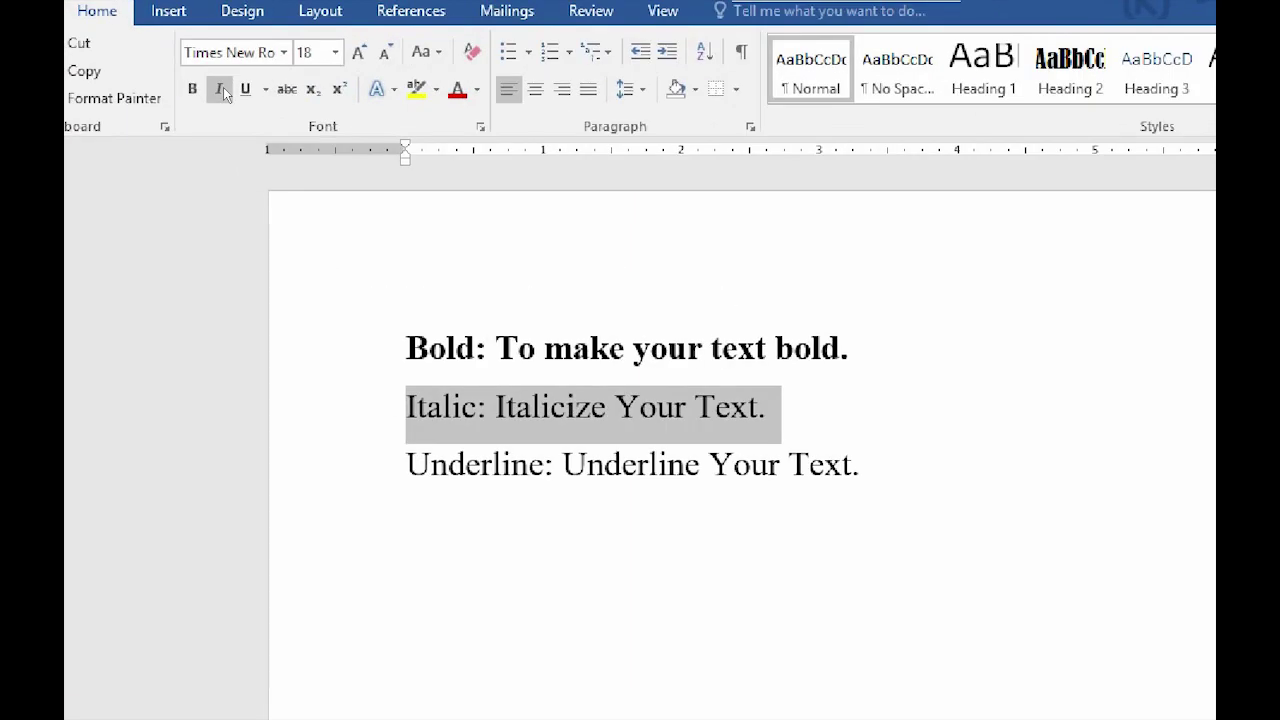
pyautogui.click(221, 89)
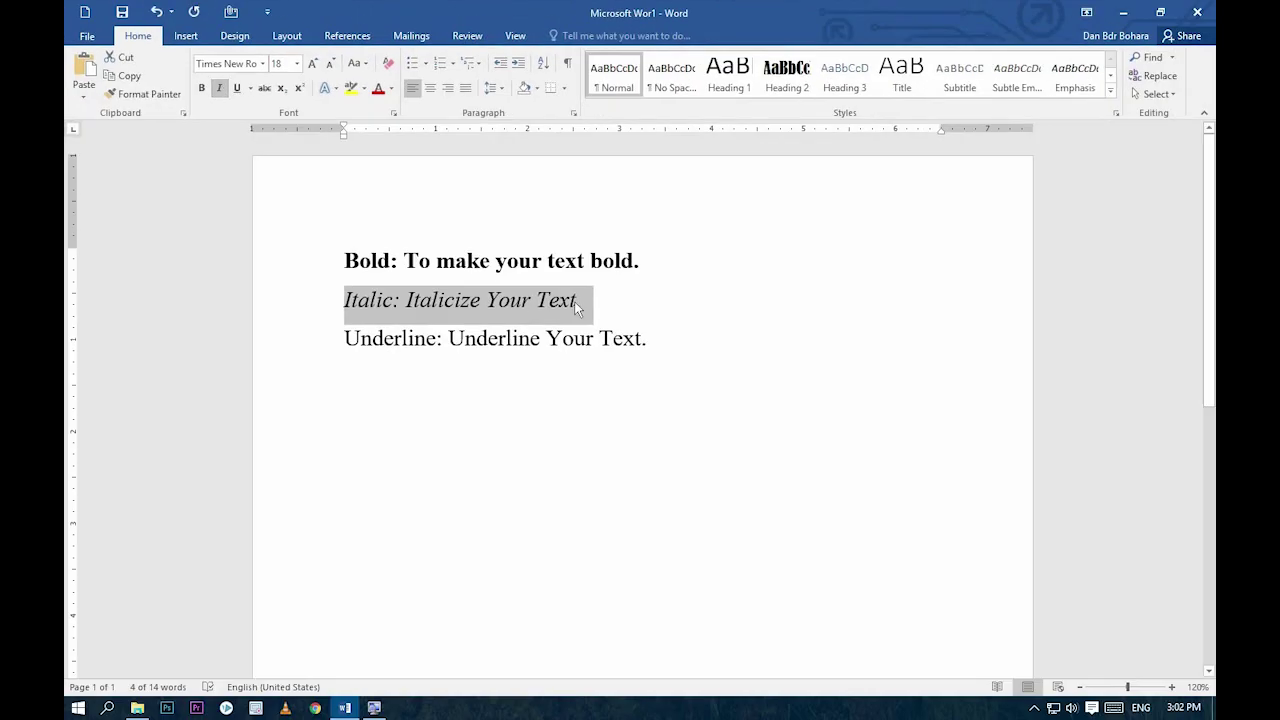
pyautogui.click(580, 301)
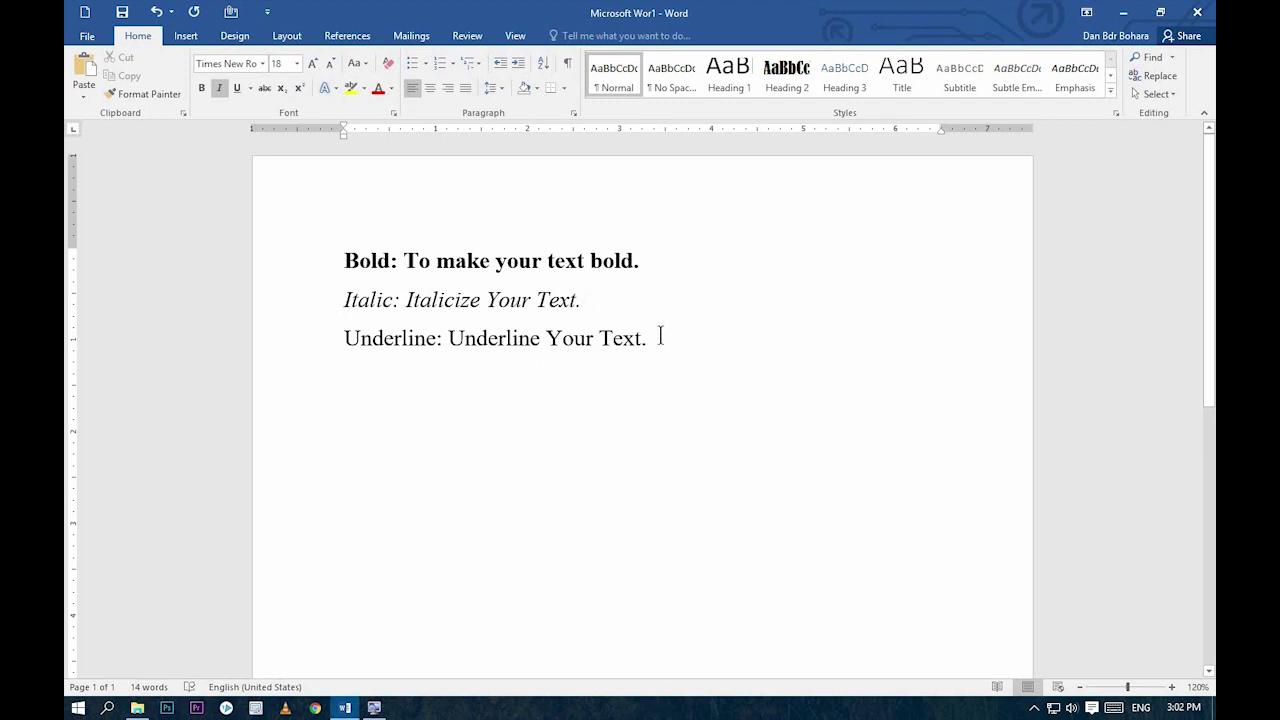
# - Underline the whole line 'Underline: Underline Your Text.' and deselect it
pyautogui.moveTo(646, 340); pyautogui.dragTo(547, 342)
pyautogui.moveTo(469, 348); pyautogui.dragTo(367, 358)
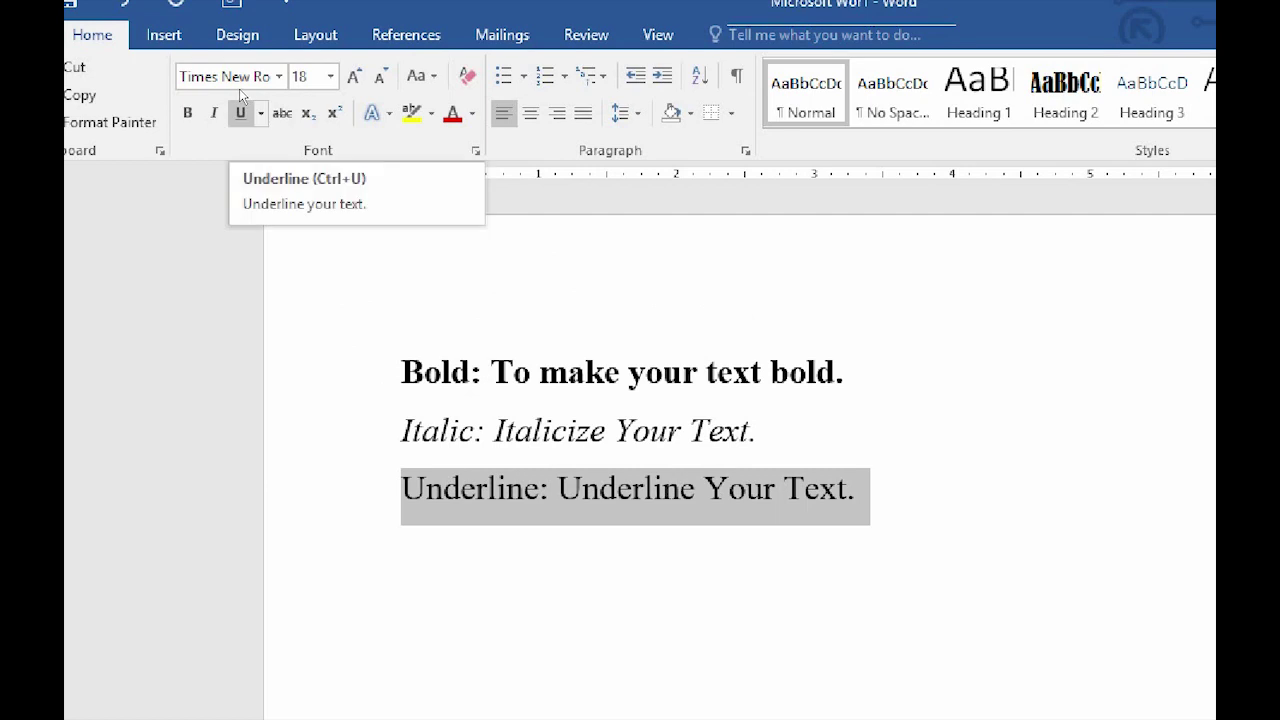
pyautogui.click(240, 108)
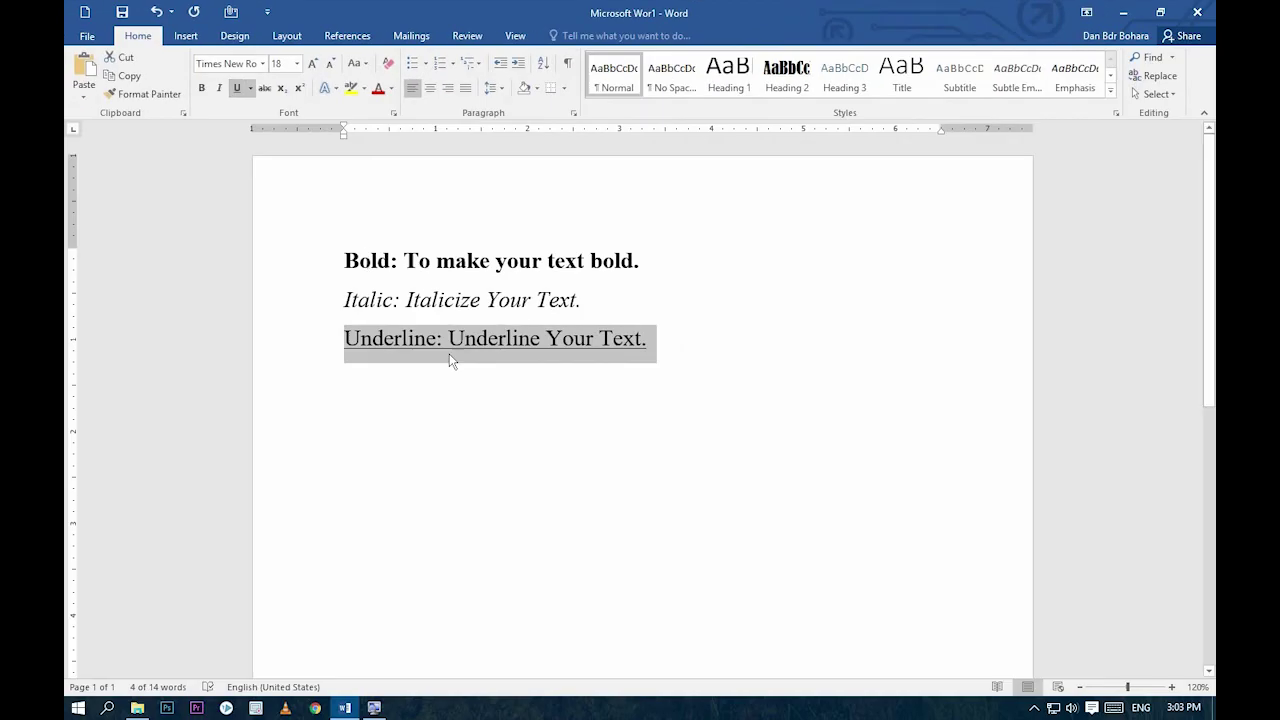
pyautogui.click(452, 350)
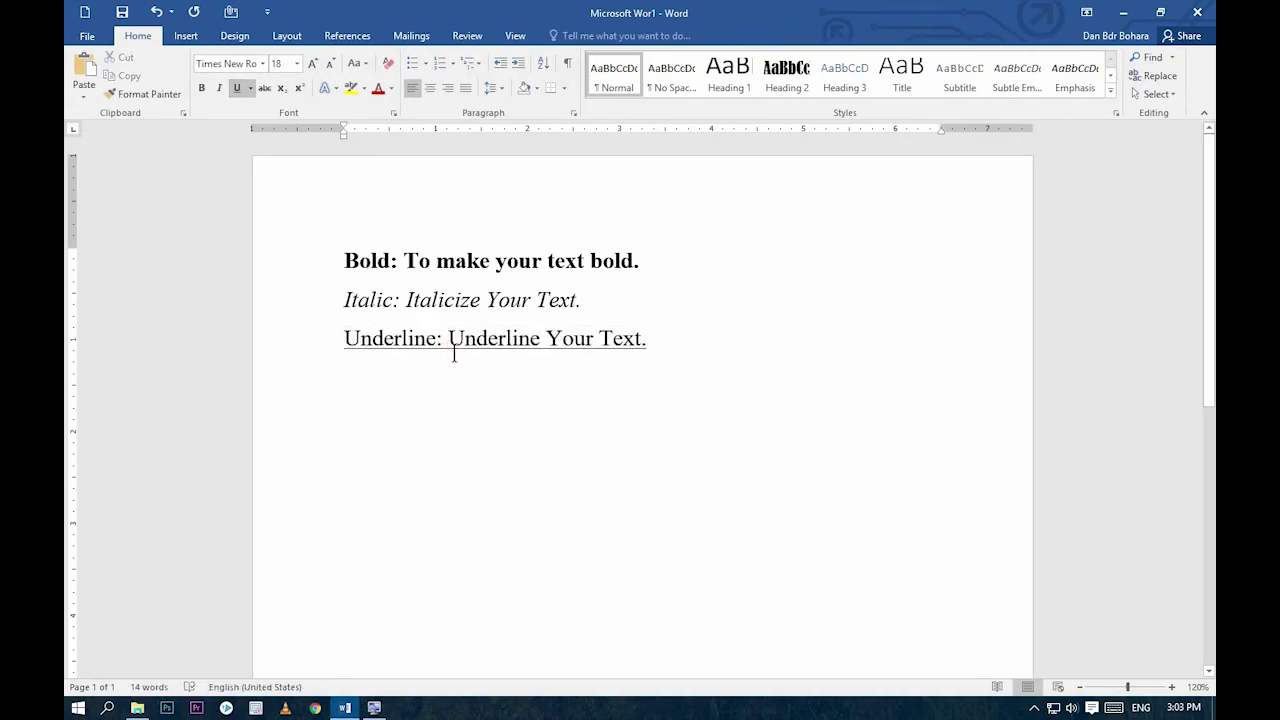
# - Try a partial selection and Ctrl+A select-all, then select the whole Bold line
pyautogui.keyDown('shift'); pyautogui.click(651, 343); pyautogui.keyUp('shift')
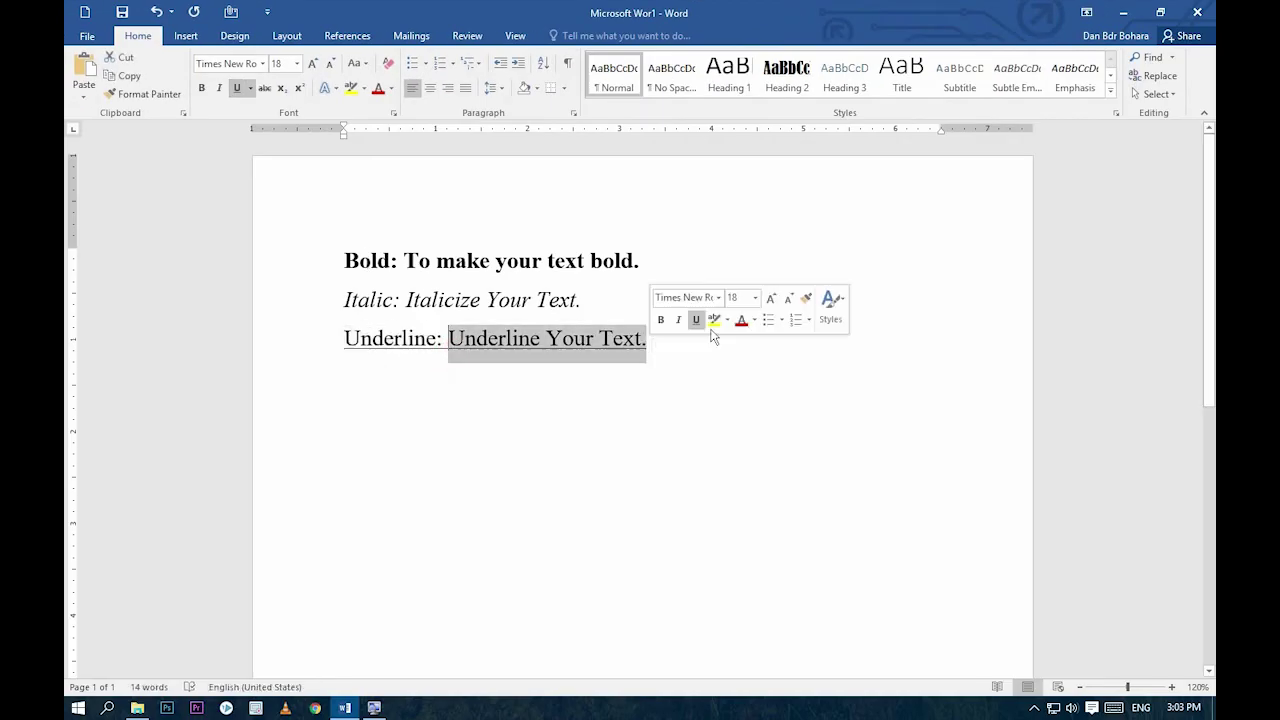
pyautogui.click(611, 370)
pyautogui.hotkey('ctrl', 'a')
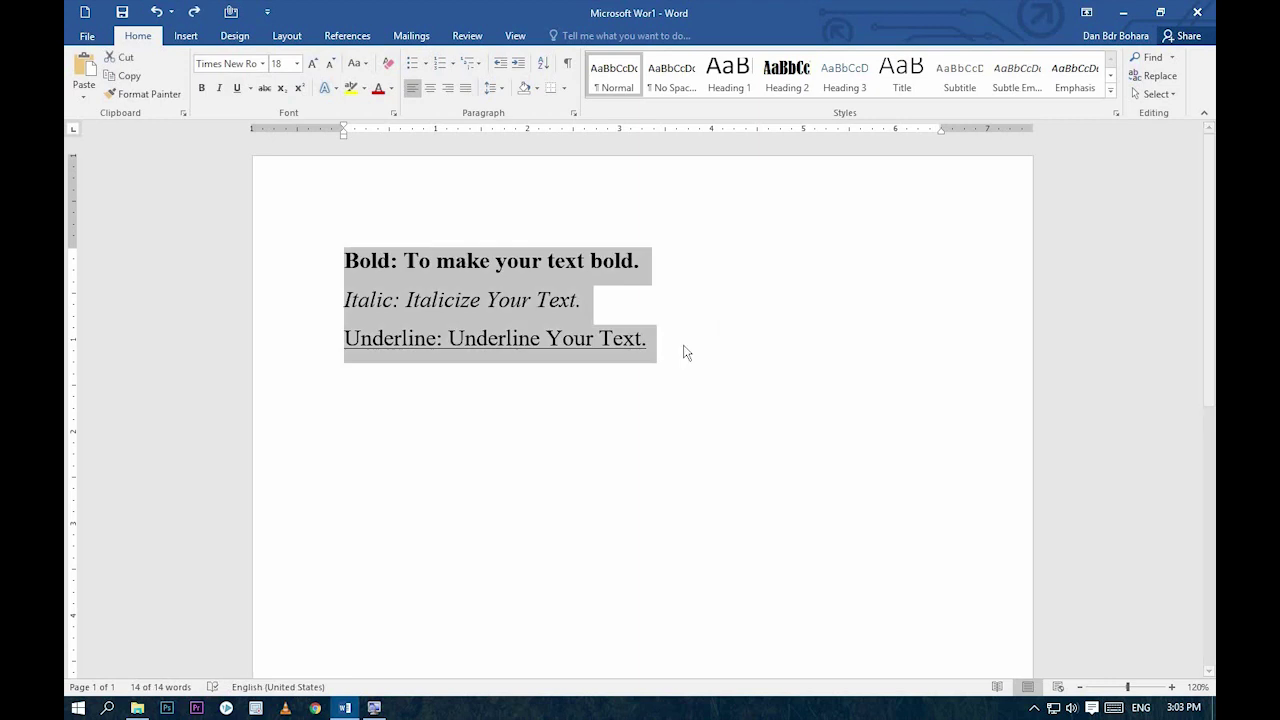
pyautogui.click(683, 351)
pyautogui.moveTo(651, 262); pyautogui.dragTo(320, 252)
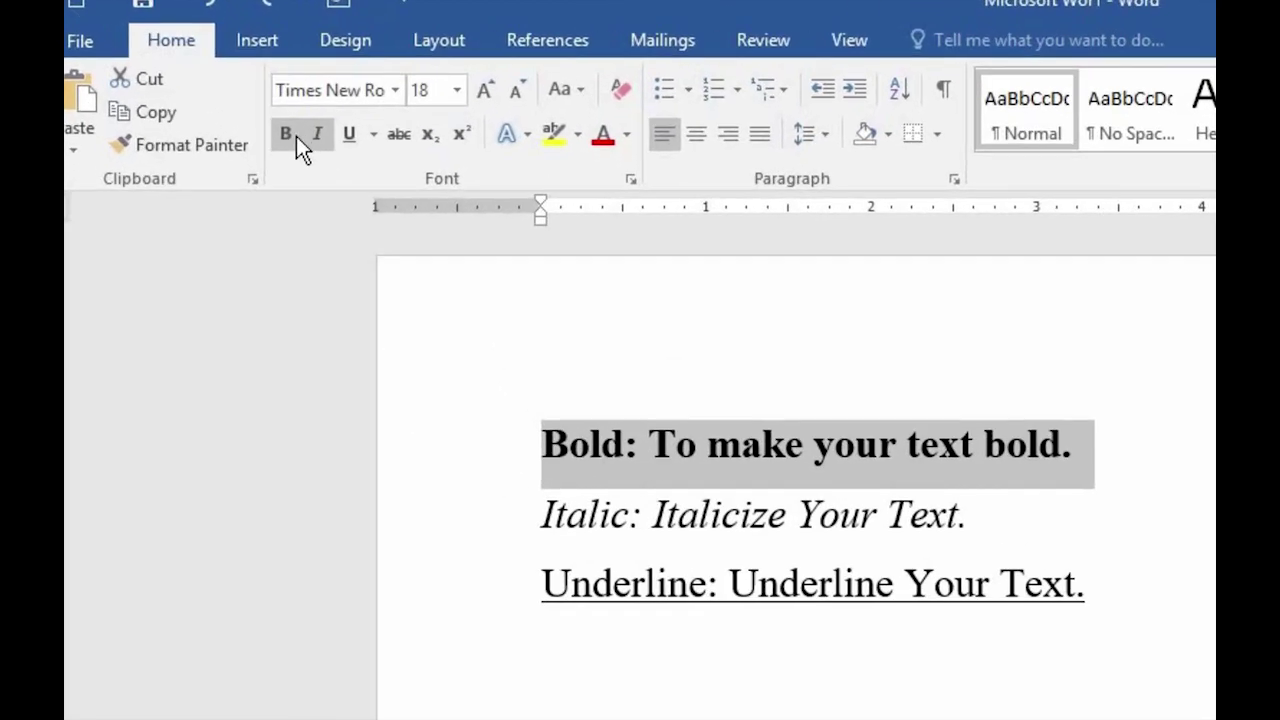
# - Toggle off bold on the first line, italics on the second and underline on the third
pyautogui.click(229, 103)
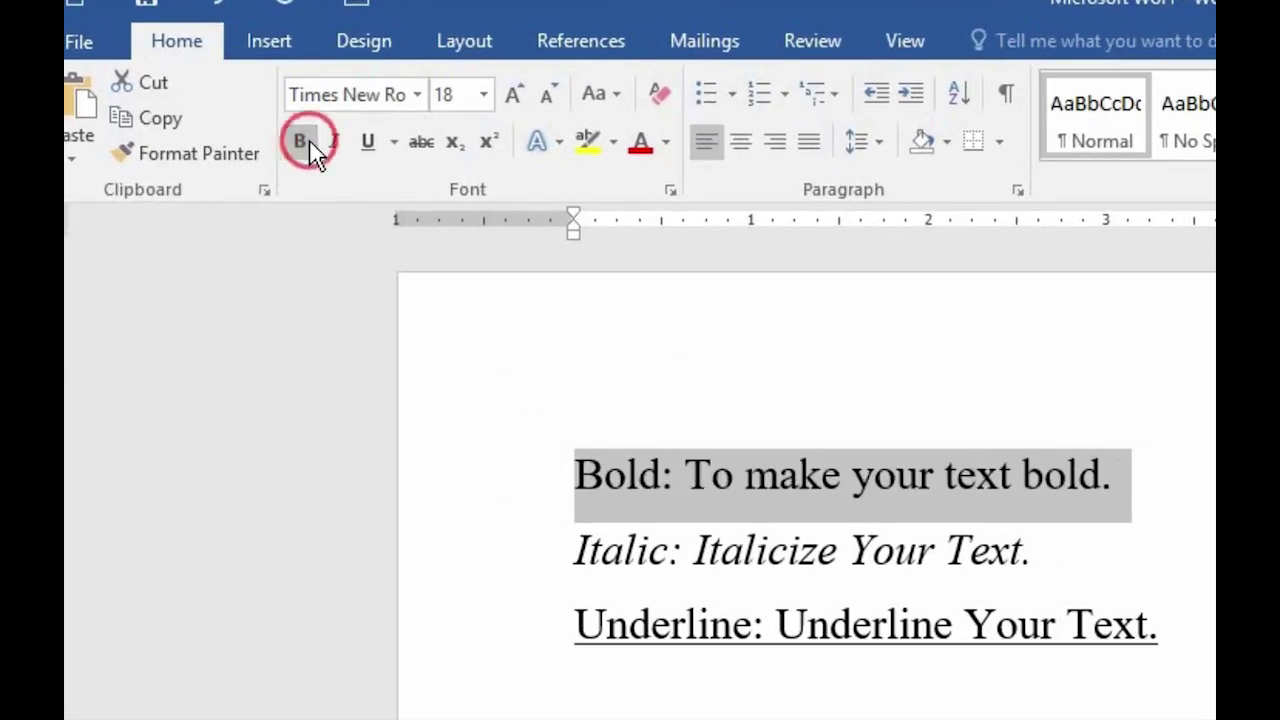
pyautogui.tripleClick(1100, 566)
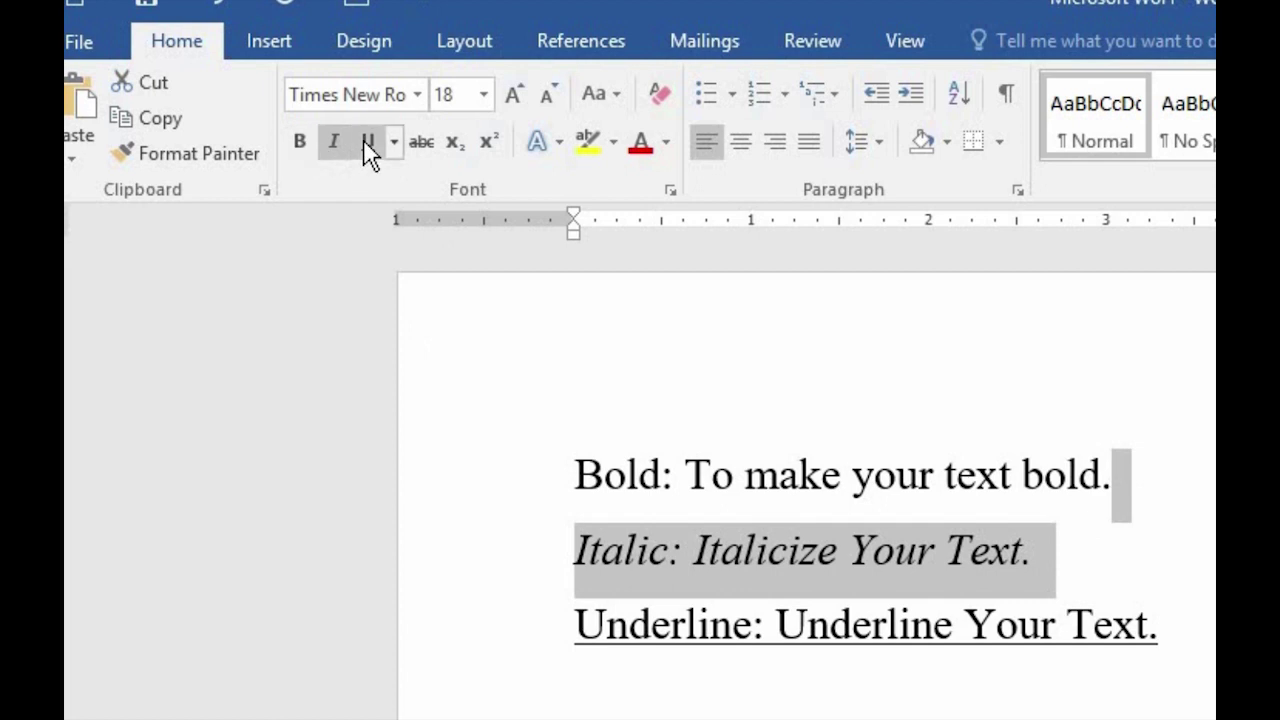
pyautogui.click(333, 142)
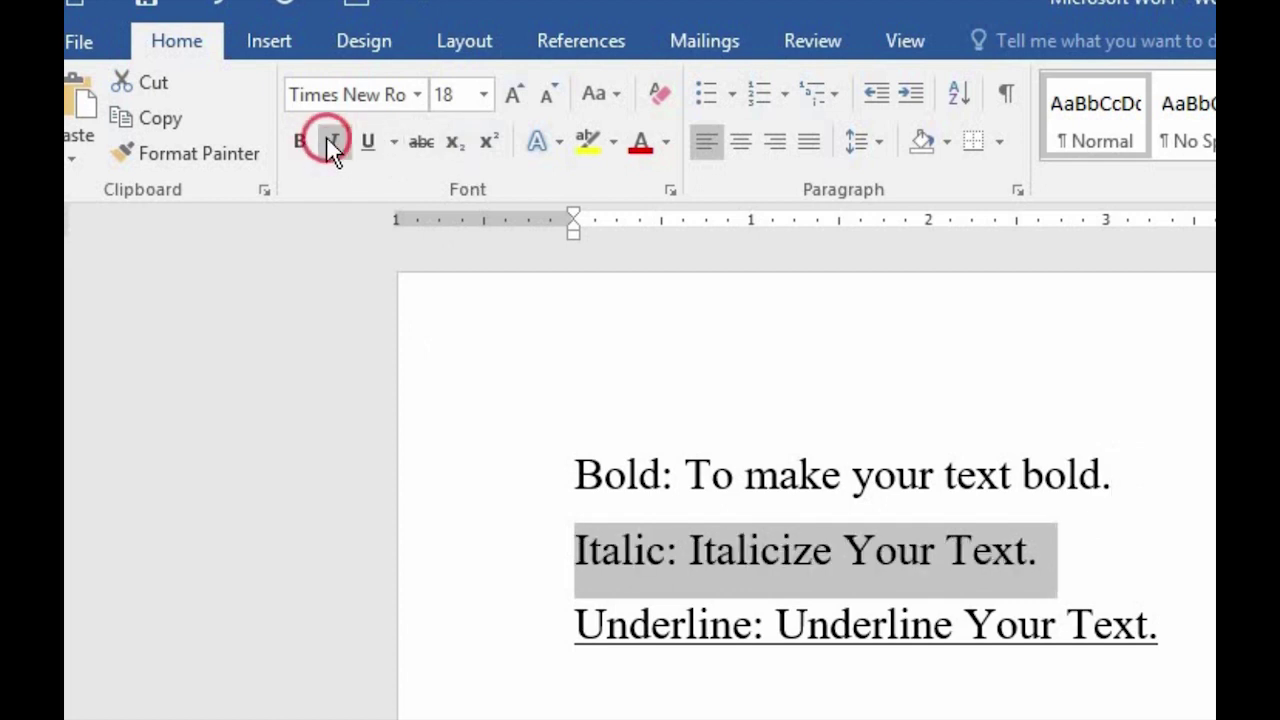
pyautogui.click(1172, 645)
pyautogui.moveTo(1170, 645); pyautogui.dragTo(577, 622)
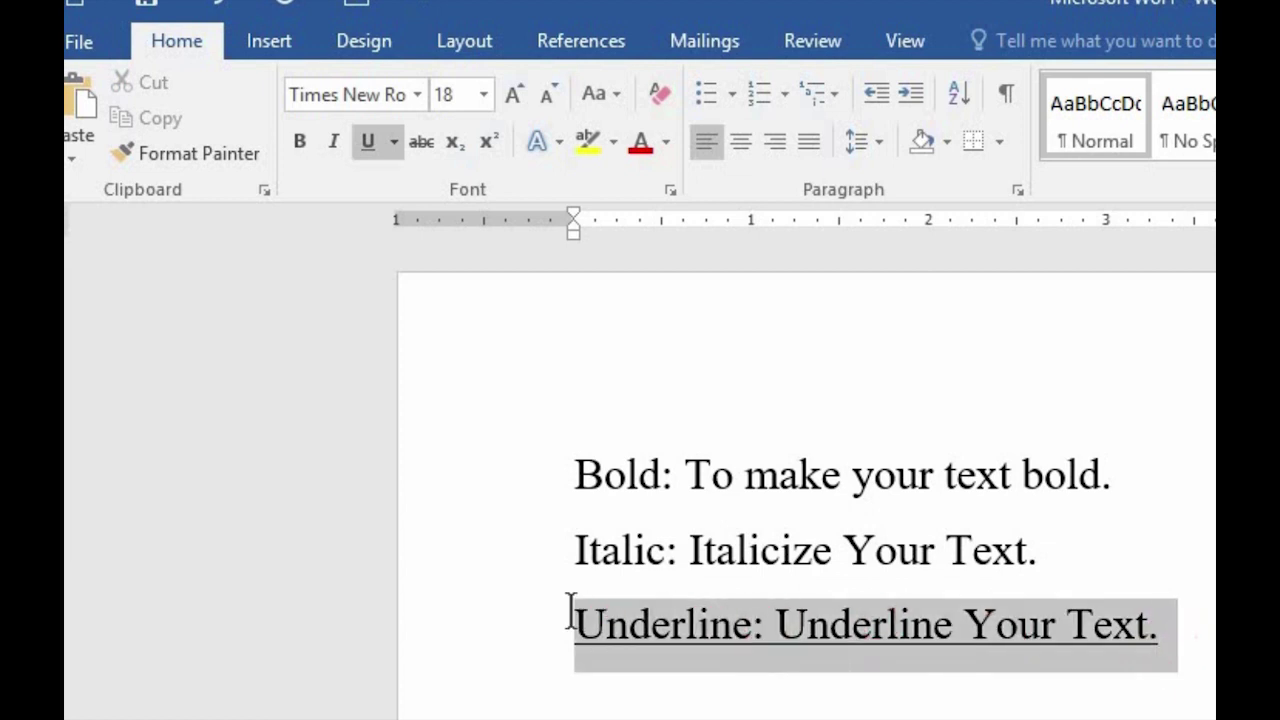
pyautogui.click(370, 141)
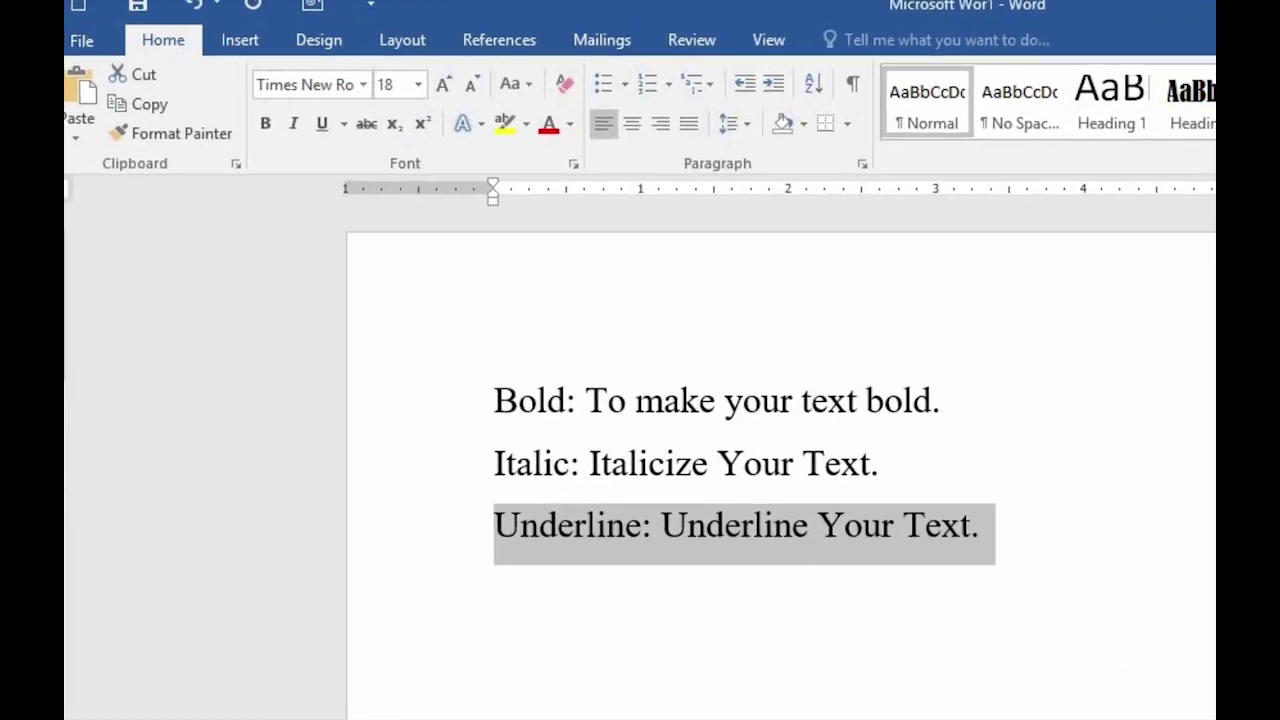
pyautogui.click(731, 684)
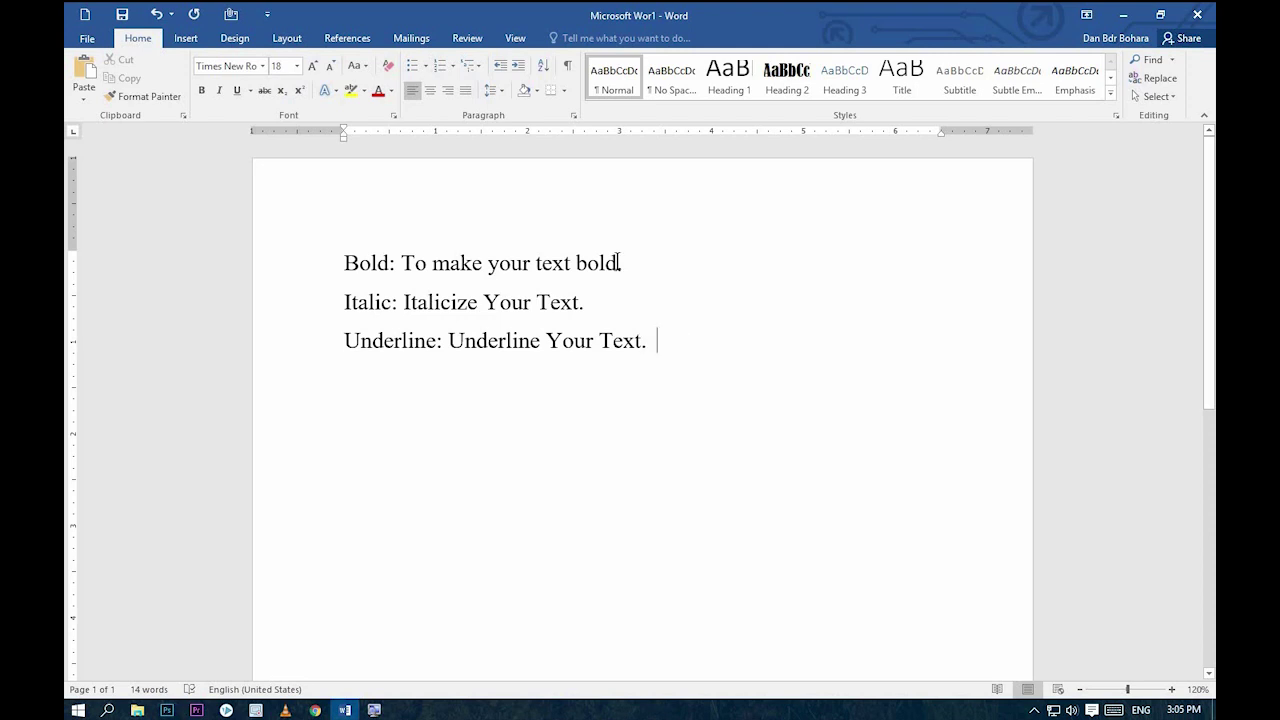
pyautogui.moveTo(623, 262); pyautogui.dragTo(344, 263)
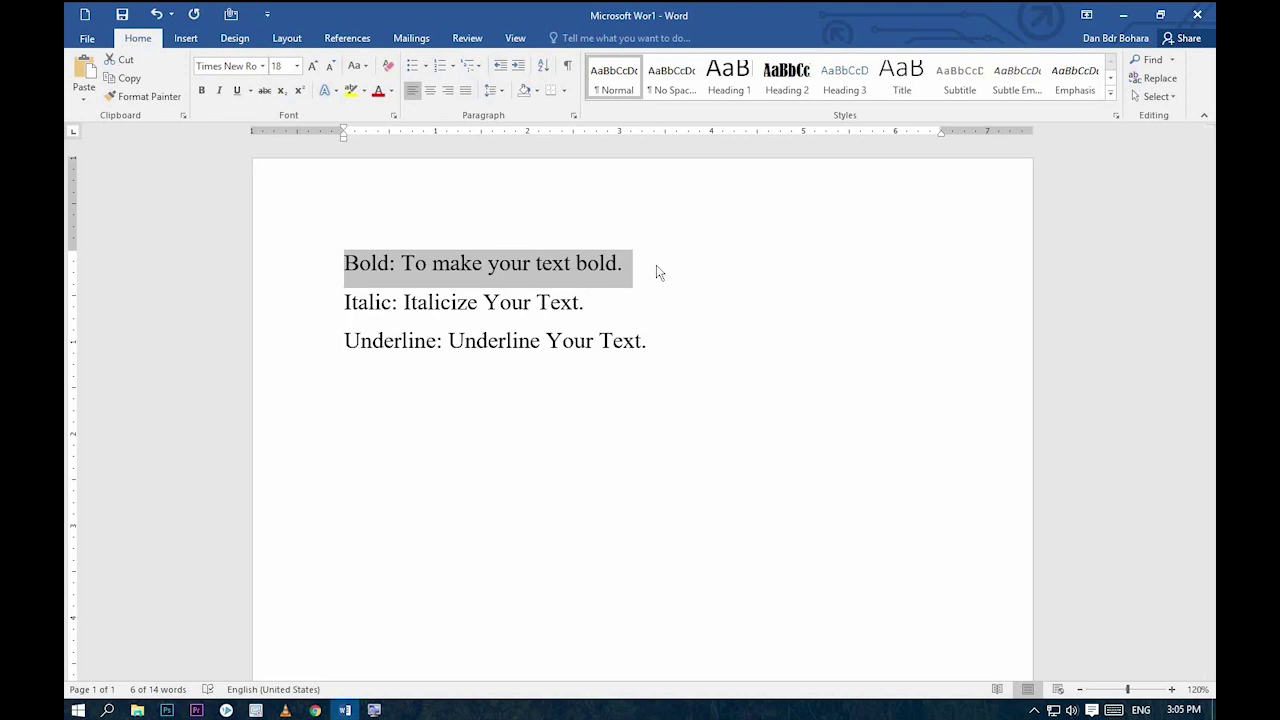
pyautogui.hotkey('ctrl', 'b')
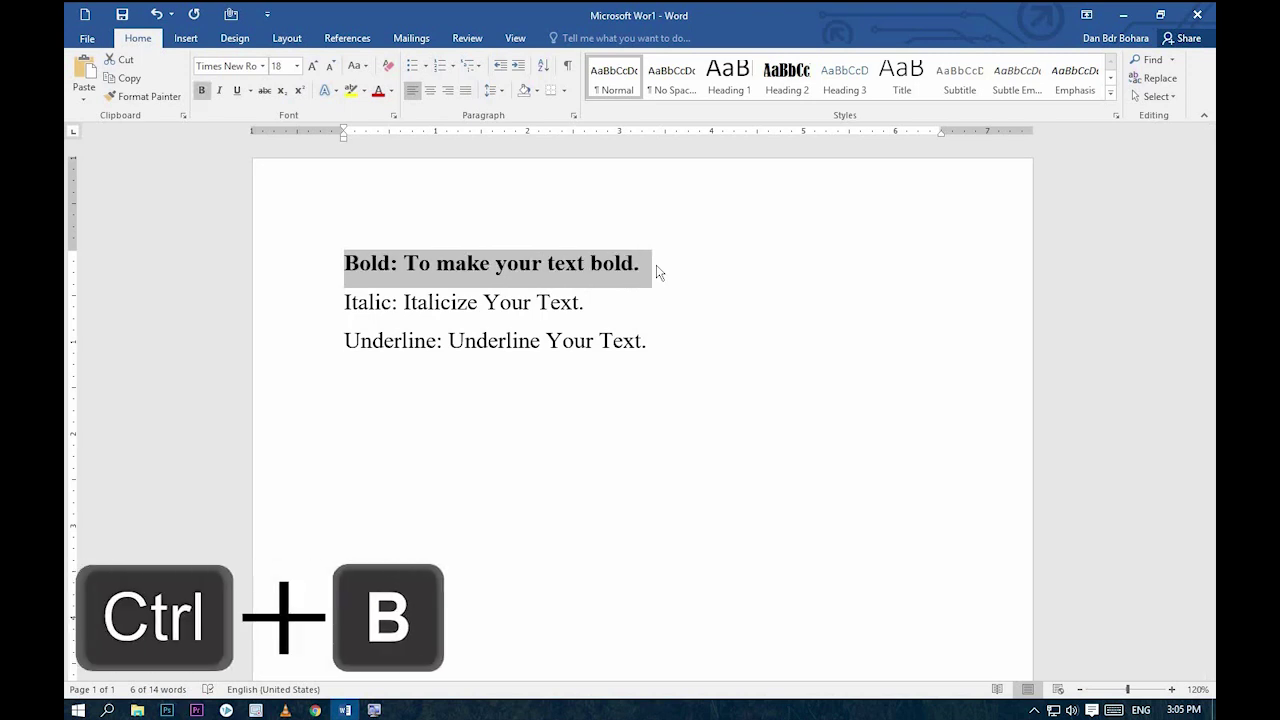
pyautogui.hotkey('ctrl', 'shift', 'b')
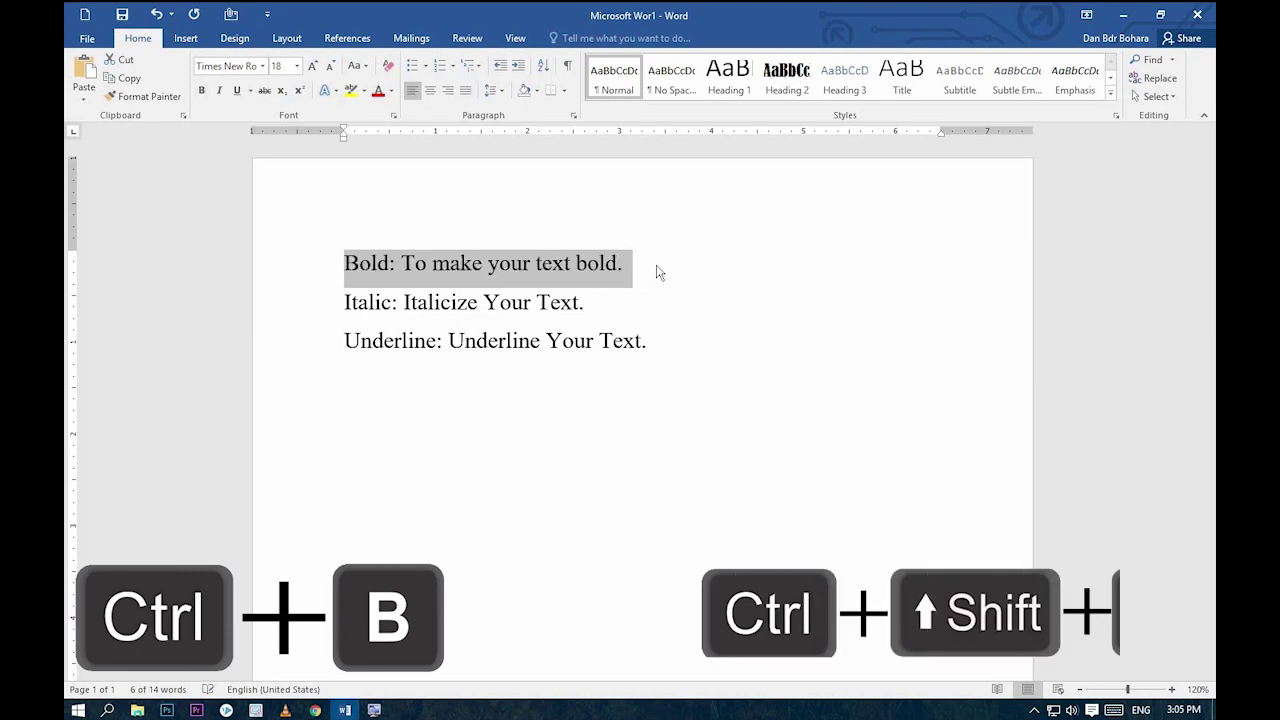
pyautogui.hotkey('ctrl', 'shift', 'b')
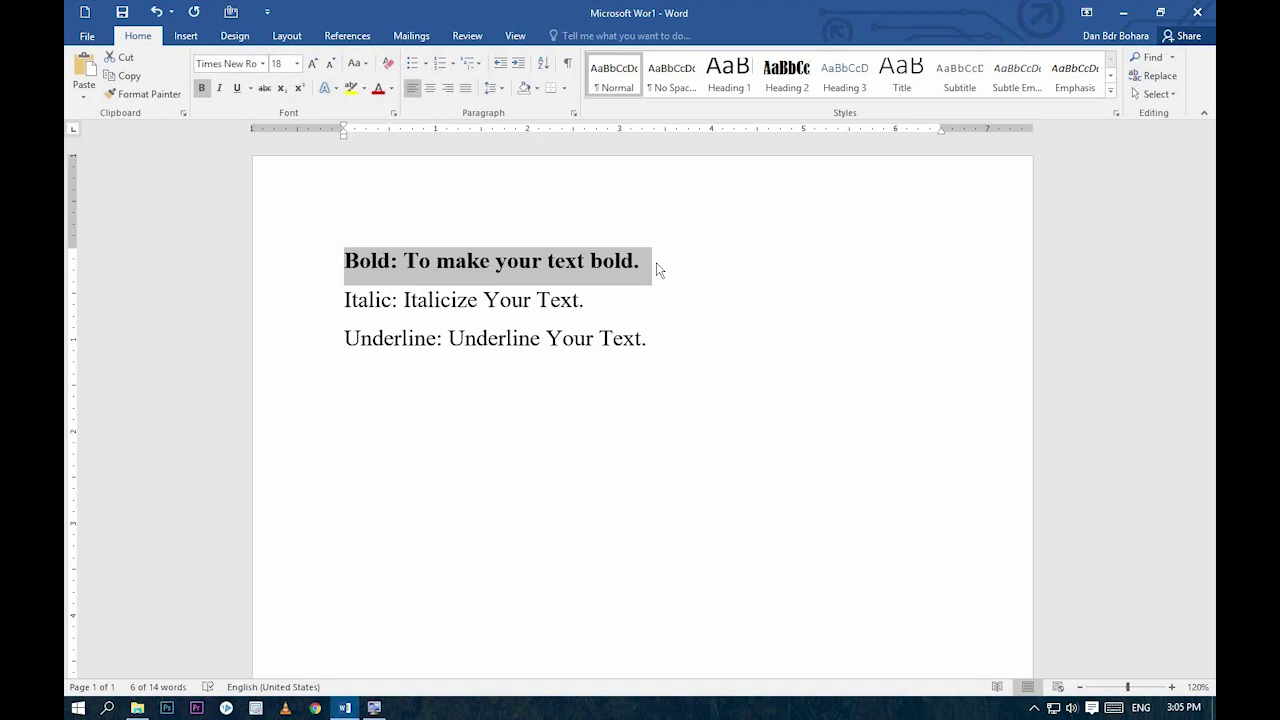
pyautogui.hotkey('ctrl', 'b')
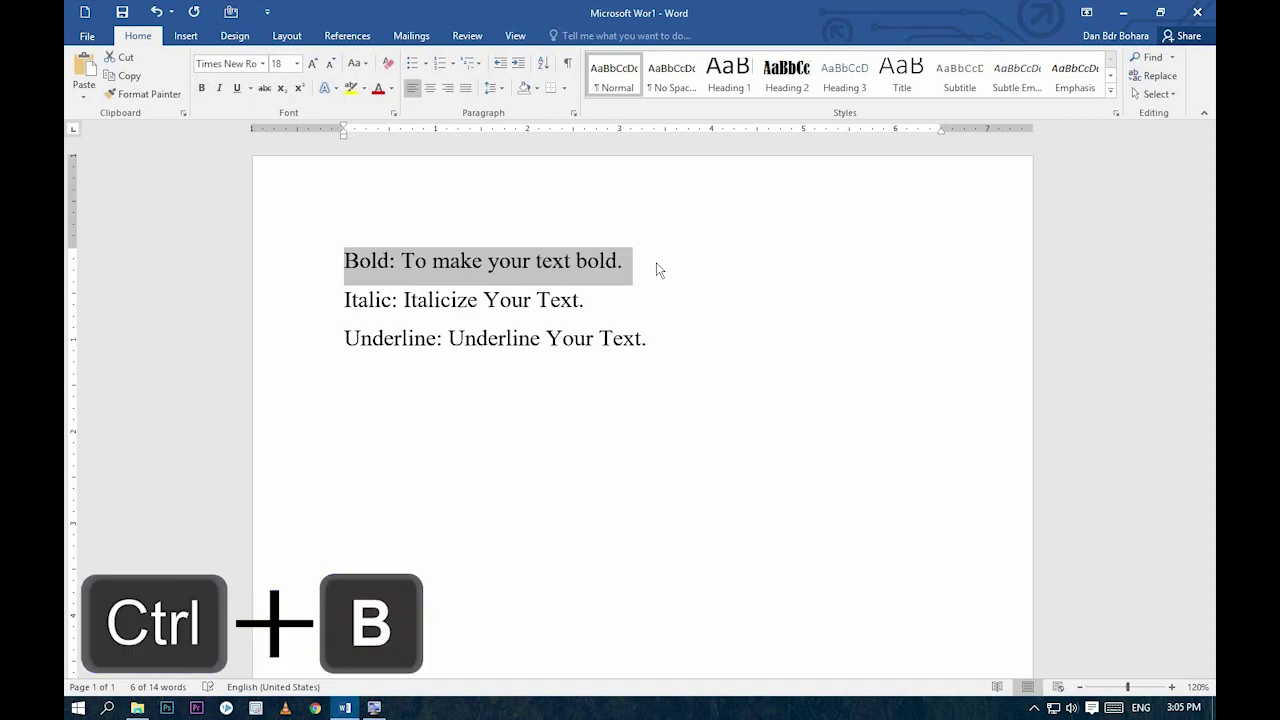
pyautogui.hotkey('ctrl', 'shift', 'b')
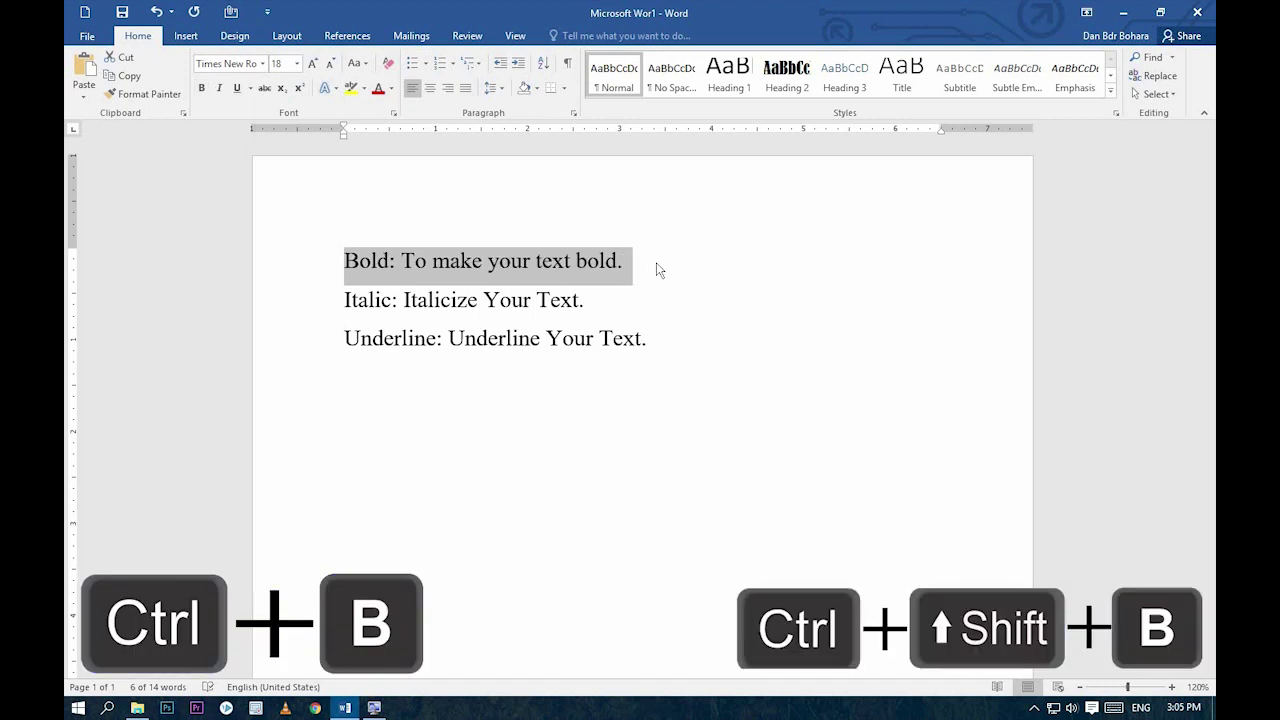
pyautogui.moveTo(588, 304); pyautogui.dragTo(362, 316)
pyautogui.hotkey('ctrl', 'i')
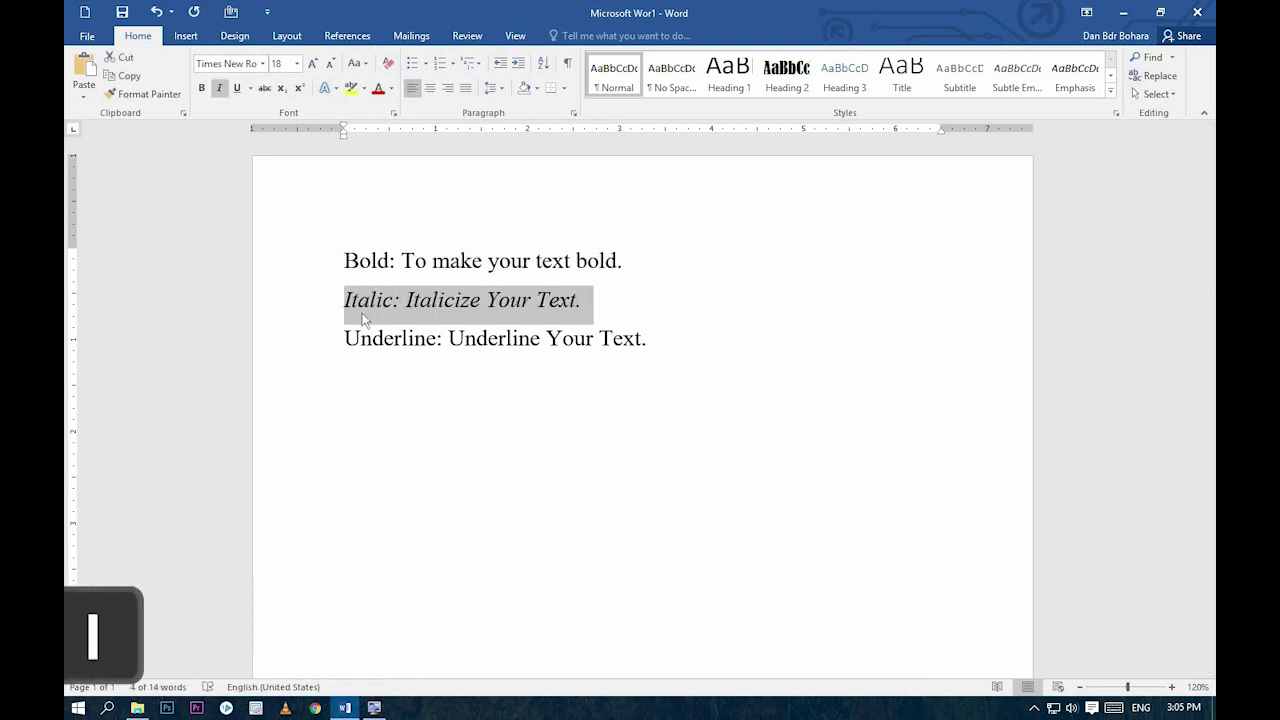
pyautogui.hotkey('ctrl', 'i')
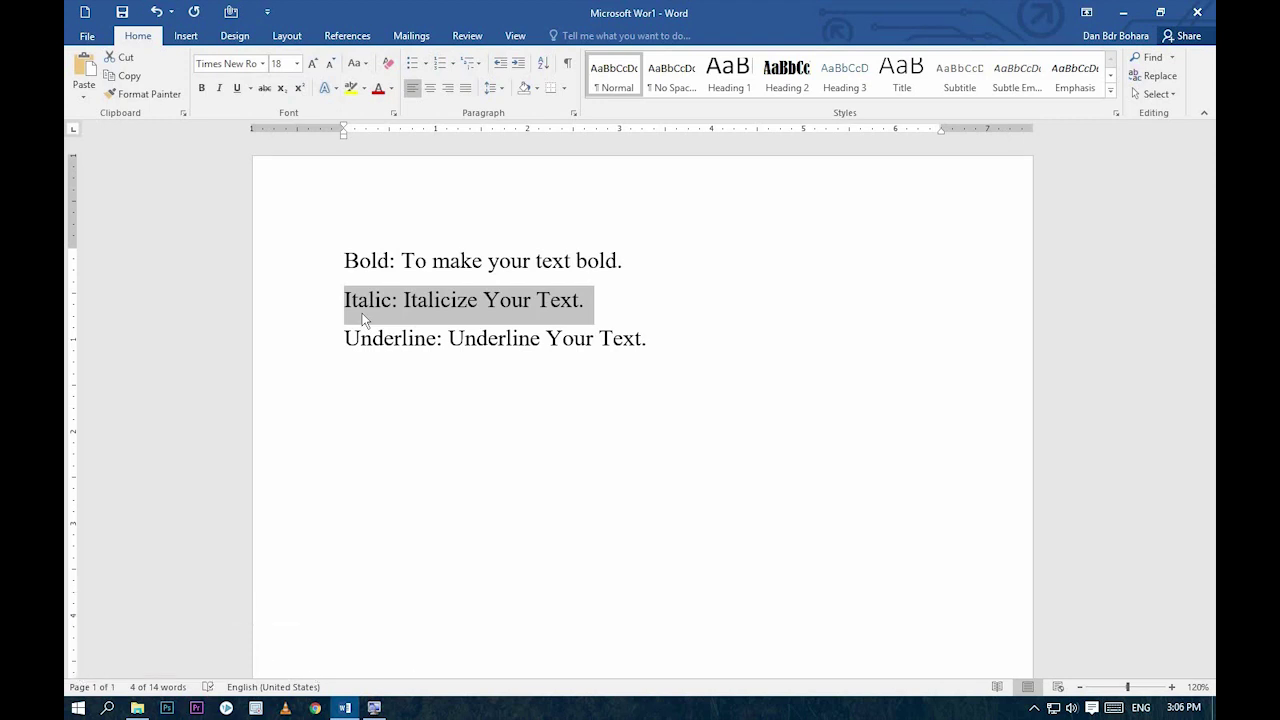
pyautogui.hotkey('ctrl', 'shift', 'i')
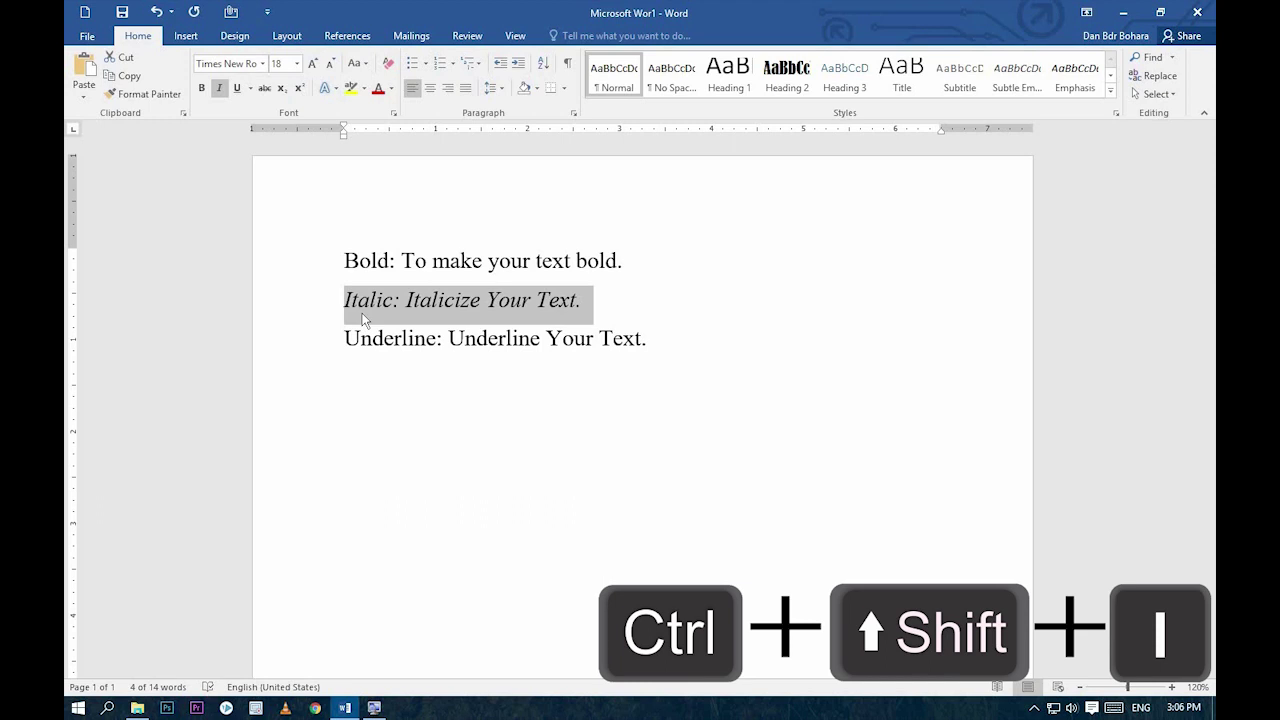
pyautogui.hotkey('ctrl', 'shift', 'i')
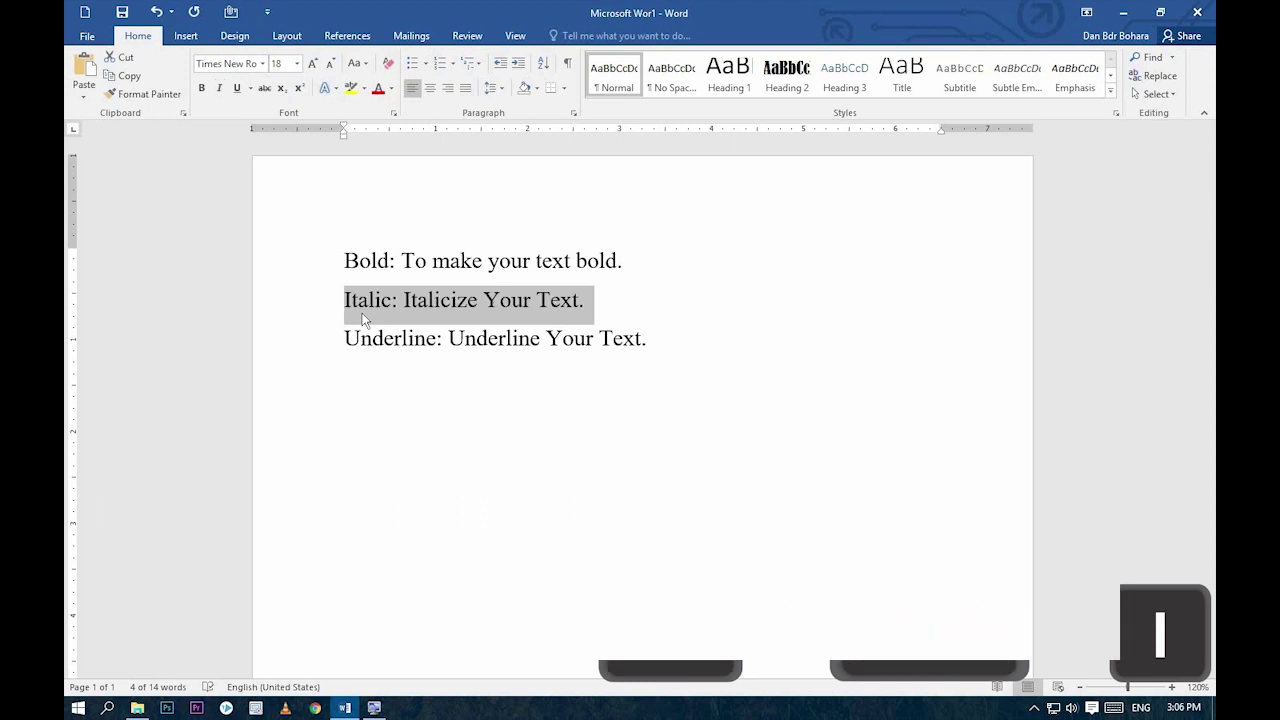
pyautogui.click(347, 345)
pyautogui.moveTo(347, 345); pyautogui.dragTo(647, 358)
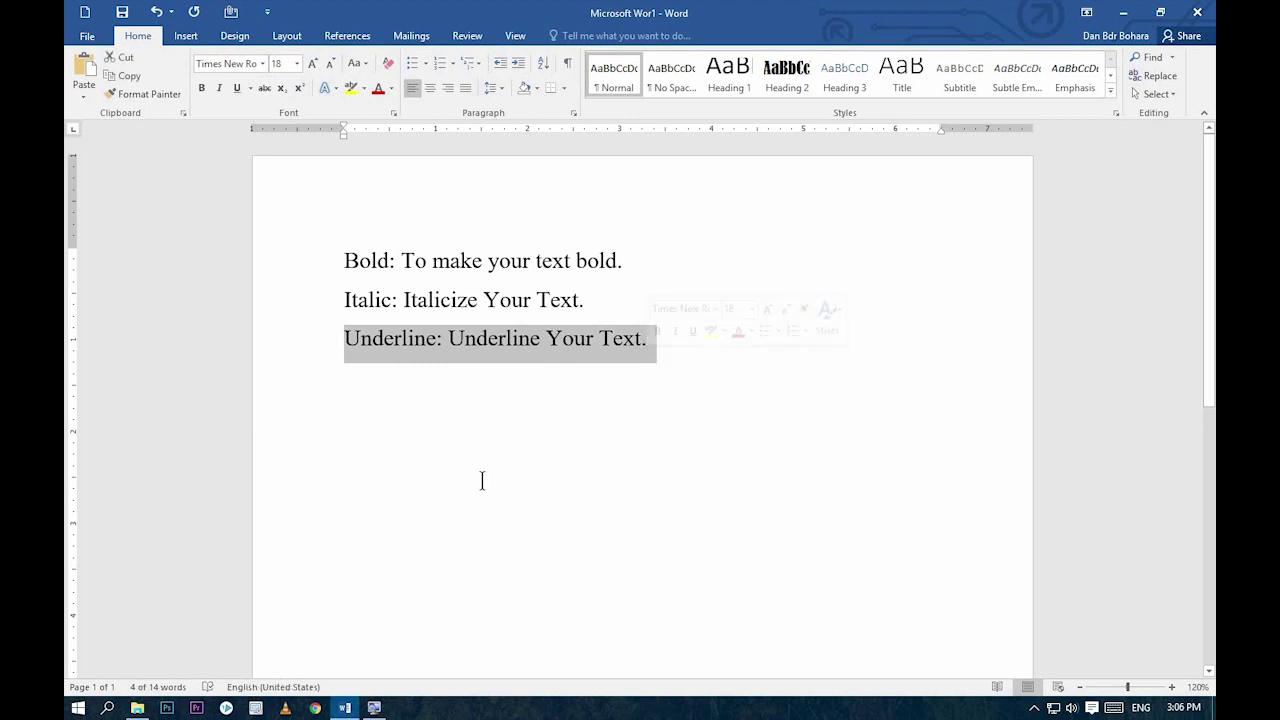
pyautogui.hotkey('ctrl', 'u')
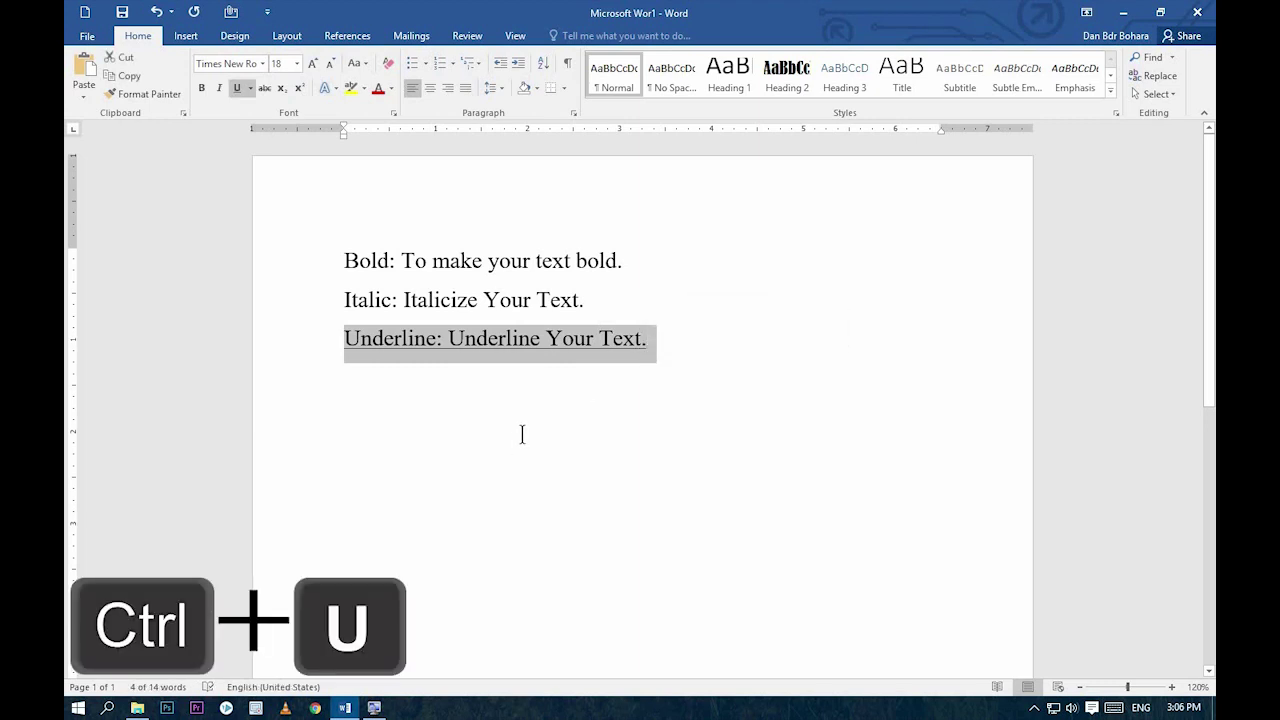
pyautogui.hotkey('ctrl', 'u')
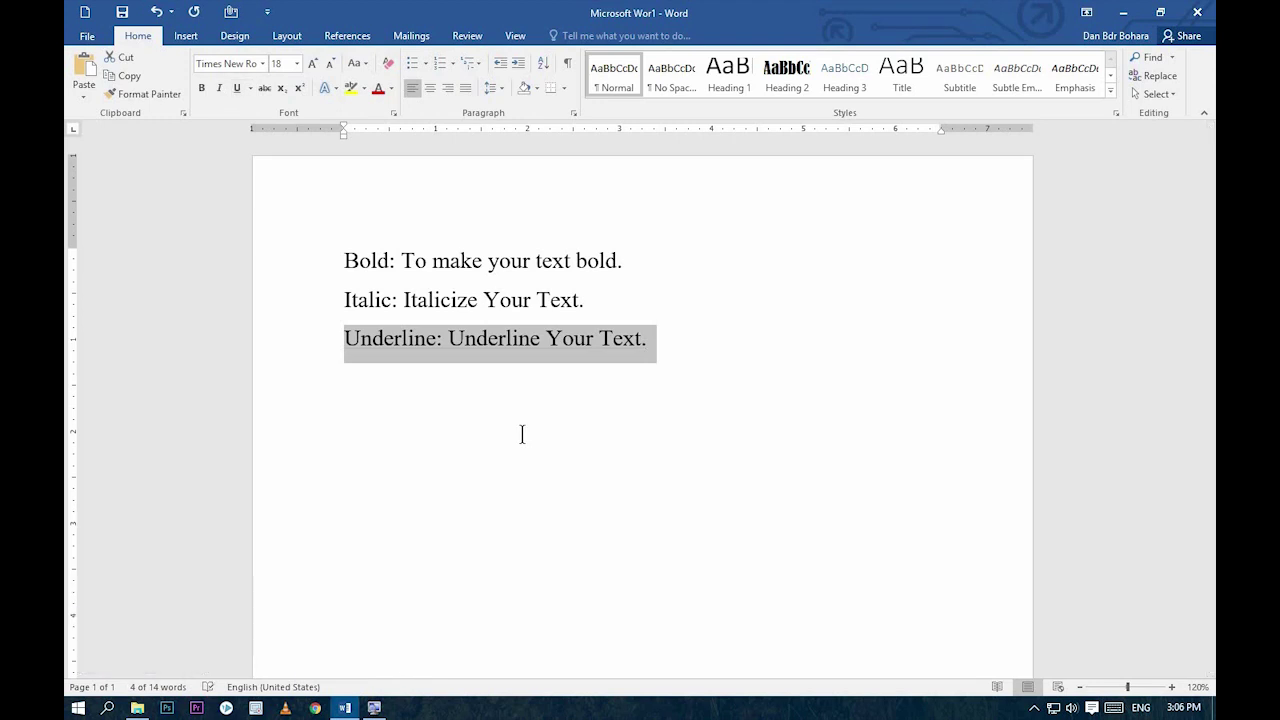
pyautogui.hotkey('ctrl', 'shift', 'u')
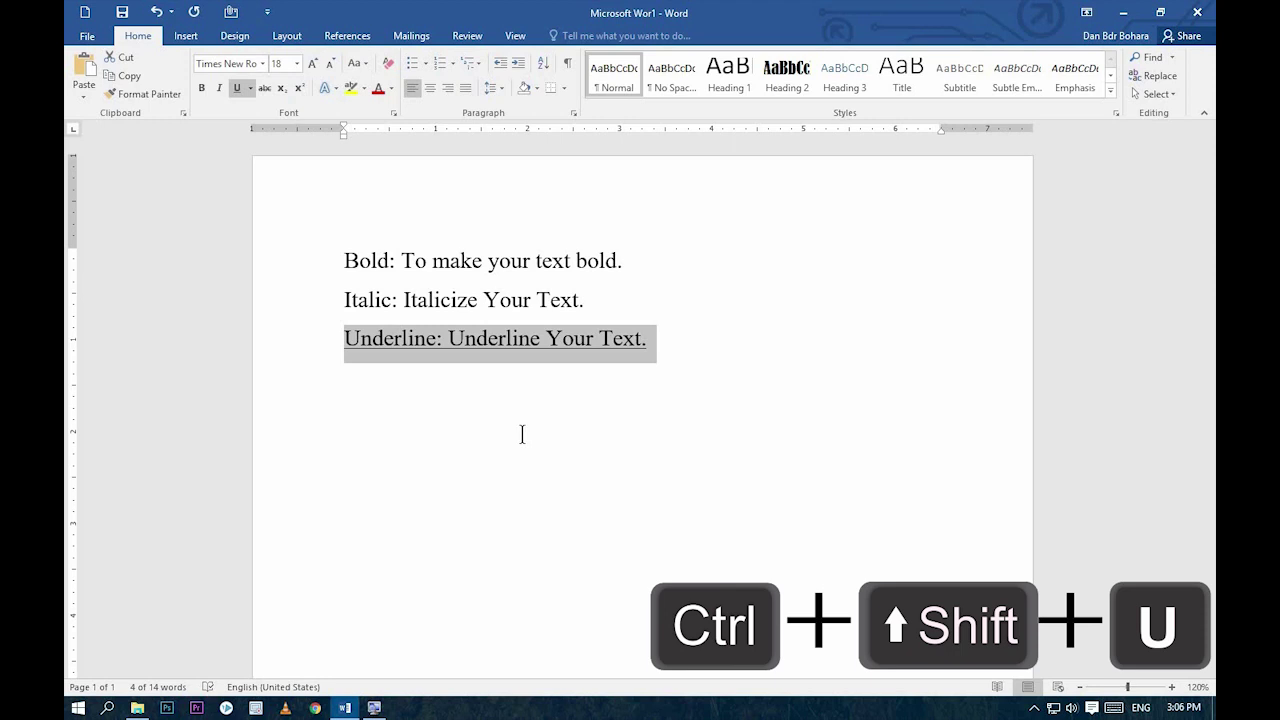
pyautogui.hotkey('ctrl', 'shift', 'u')
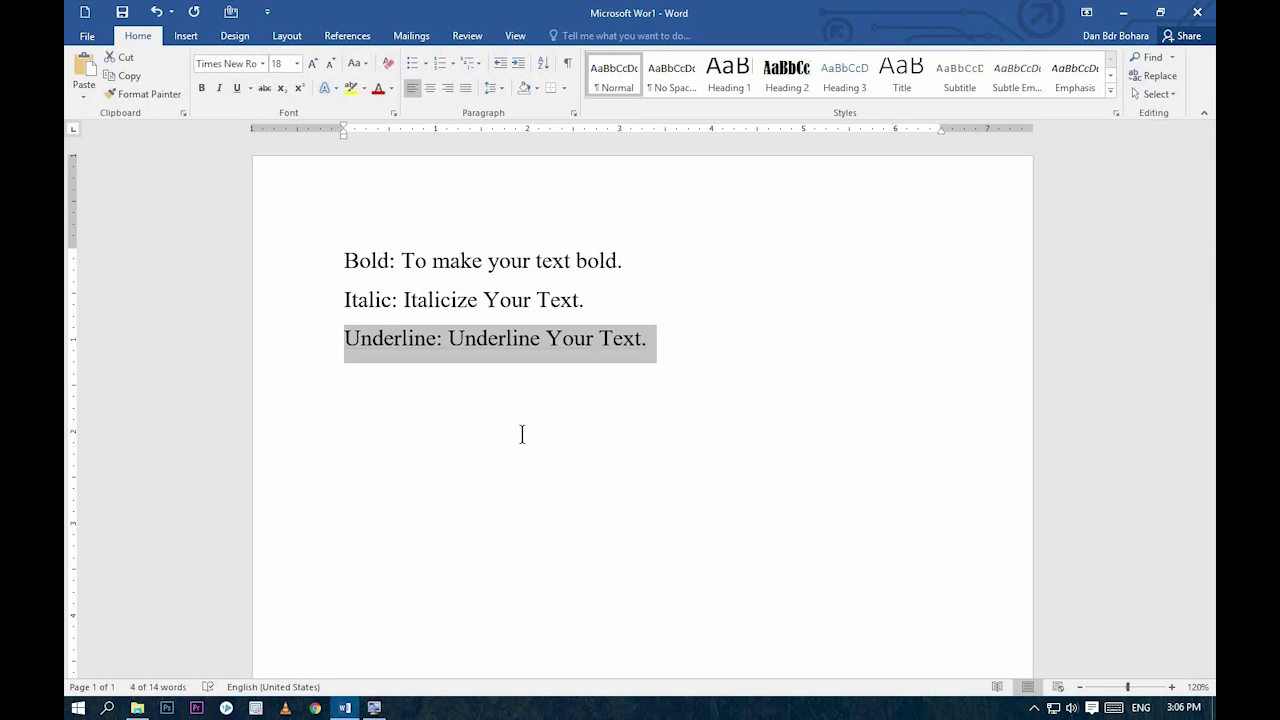
pyautogui.click(392, 342)
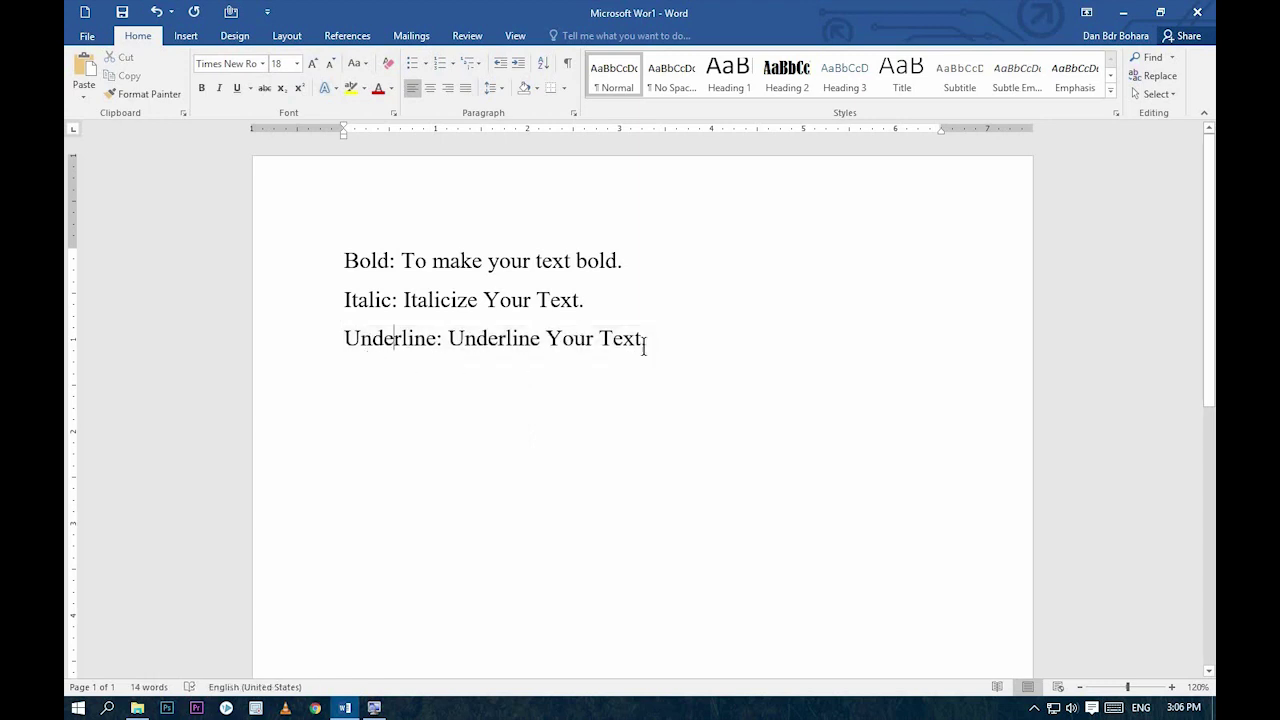
pyautogui.moveTo(642, 341); pyautogui.dragTo(330, 347)
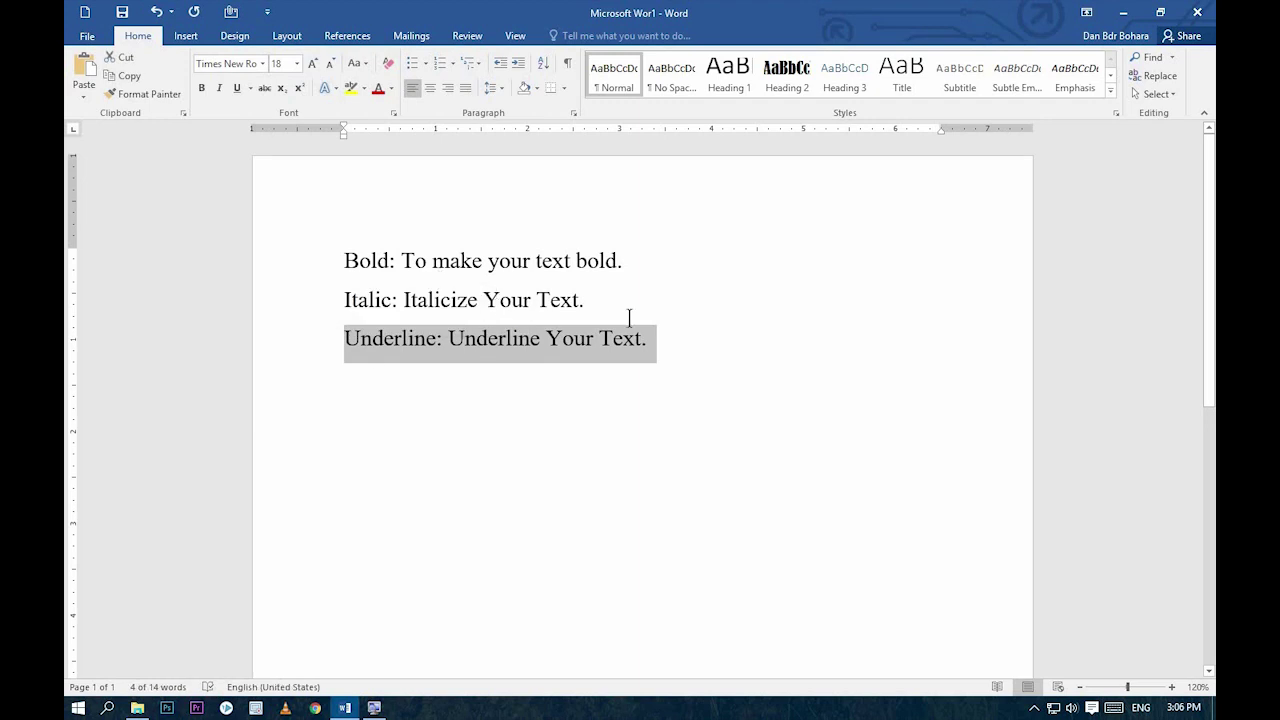
pyautogui.hotkey('ctrl', 'shift', 'w')
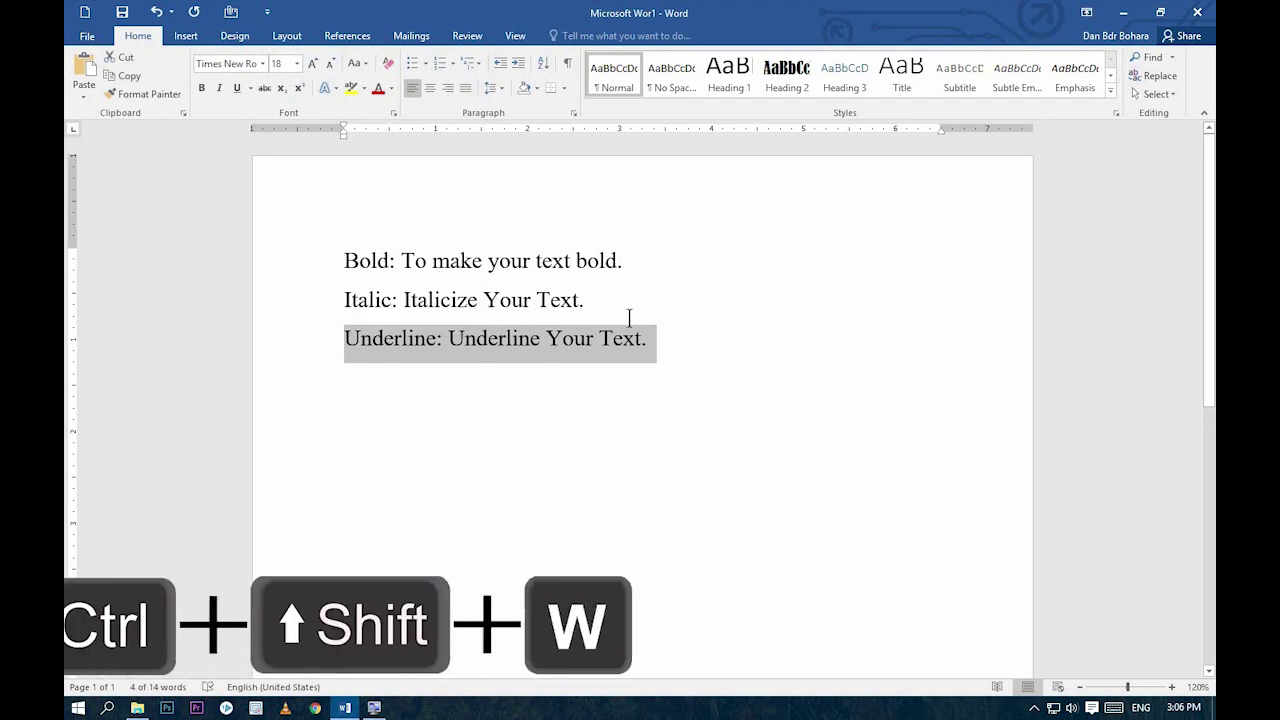
pyautogui.hotkey('ctrl', 'shift', 'w')
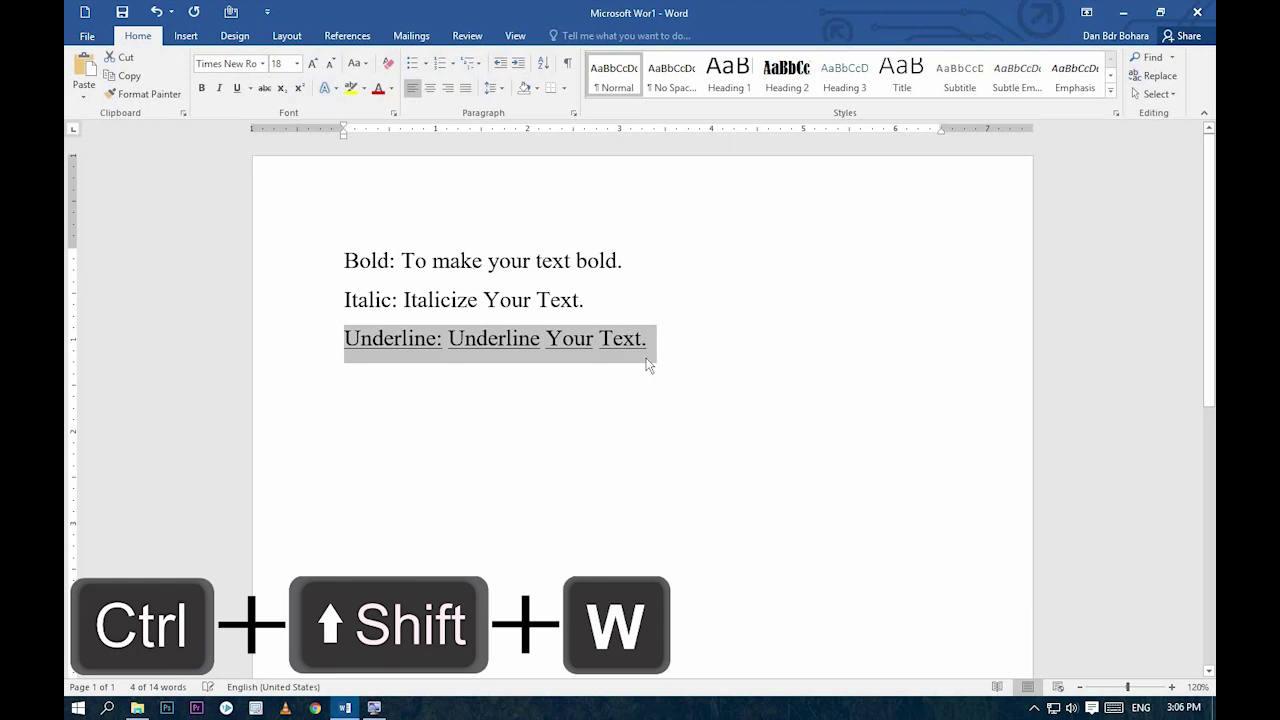
pyautogui.click(662, 350)
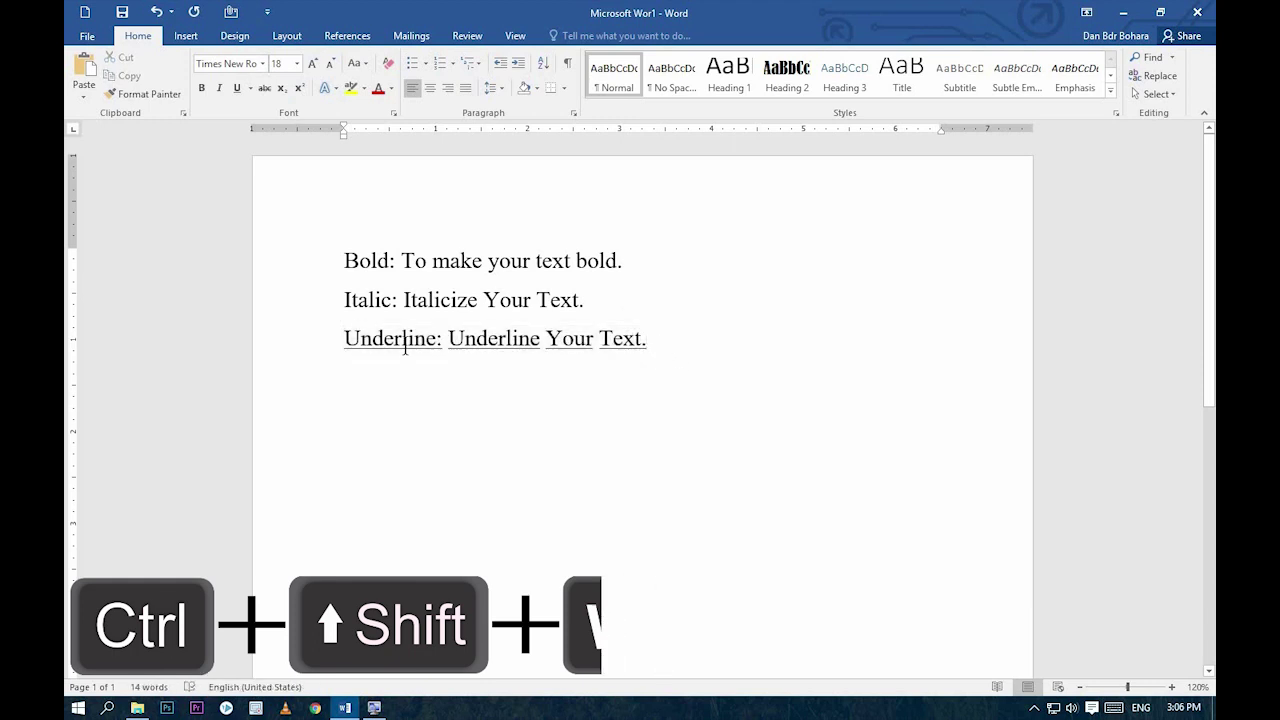
pyautogui.click(488, 338)
pyautogui.click(623, 340)
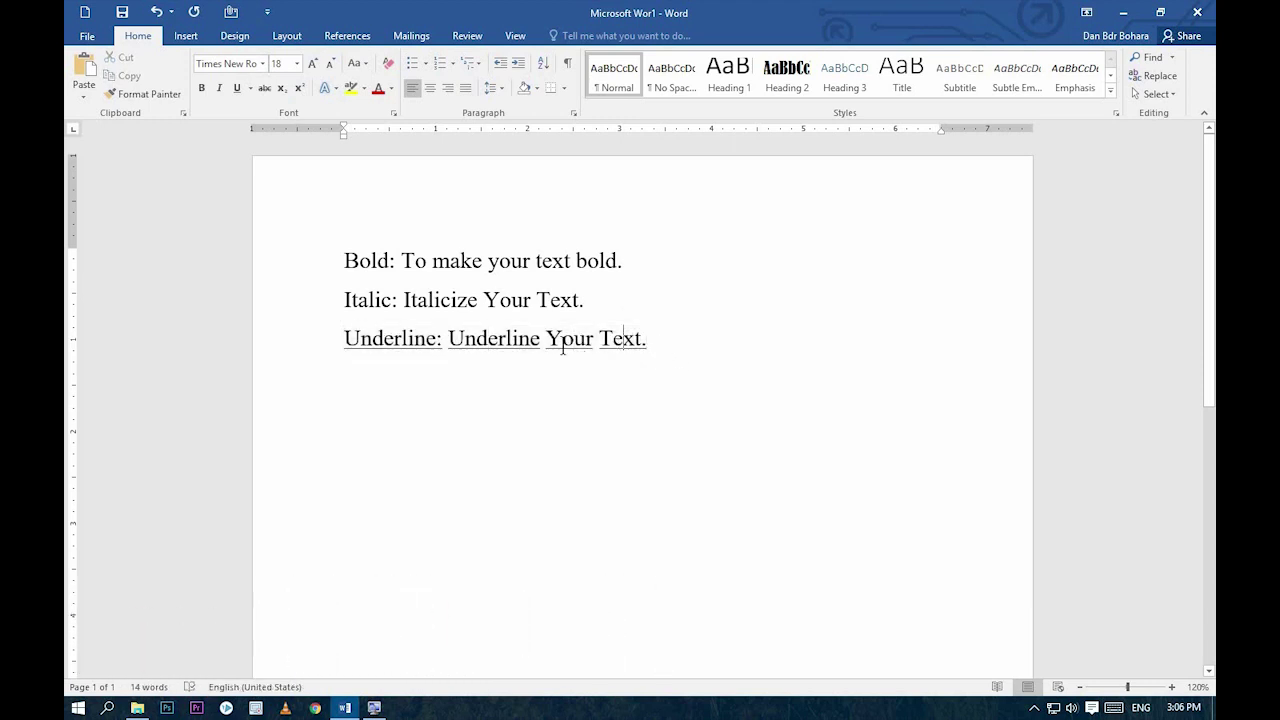
pyautogui.click(497, 338)
pyautogui.click(585, 341)
pyautogui.moveTo(647, 340); pyautogui.dragTo(383, 345)
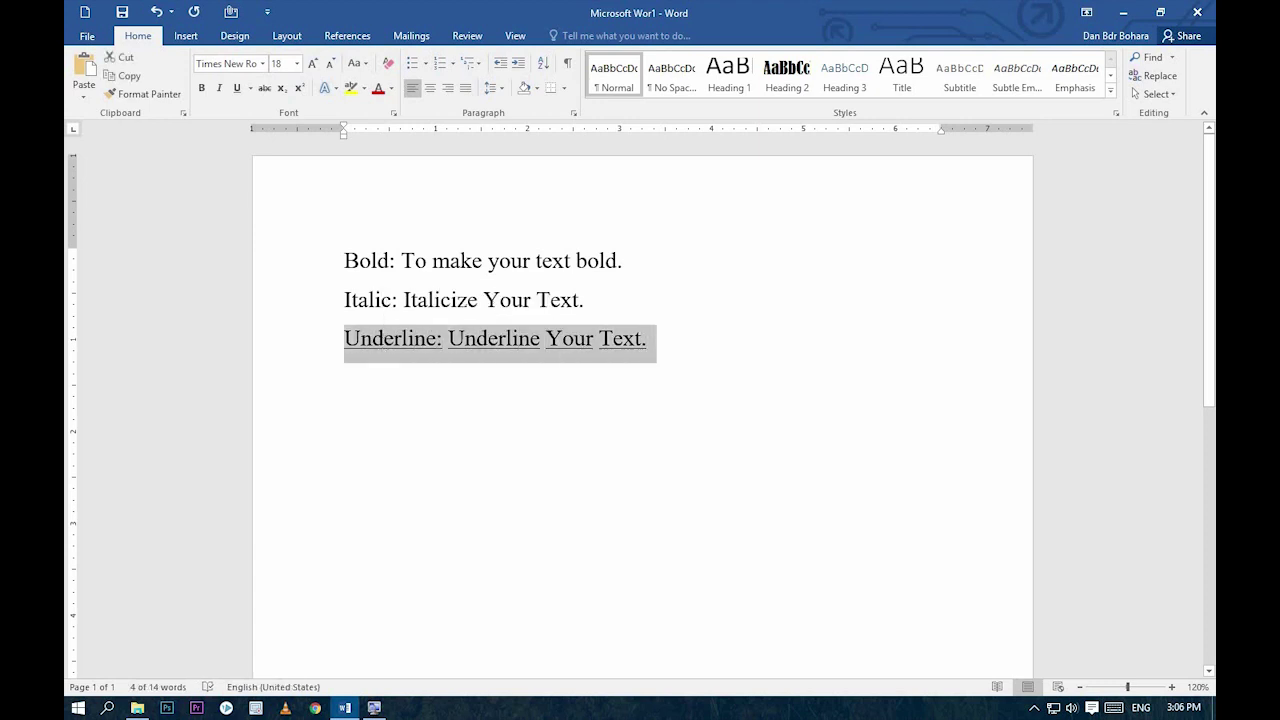
pyautogui.hotkey('ctrl', 'u')
pyautogui.click(677, 350)
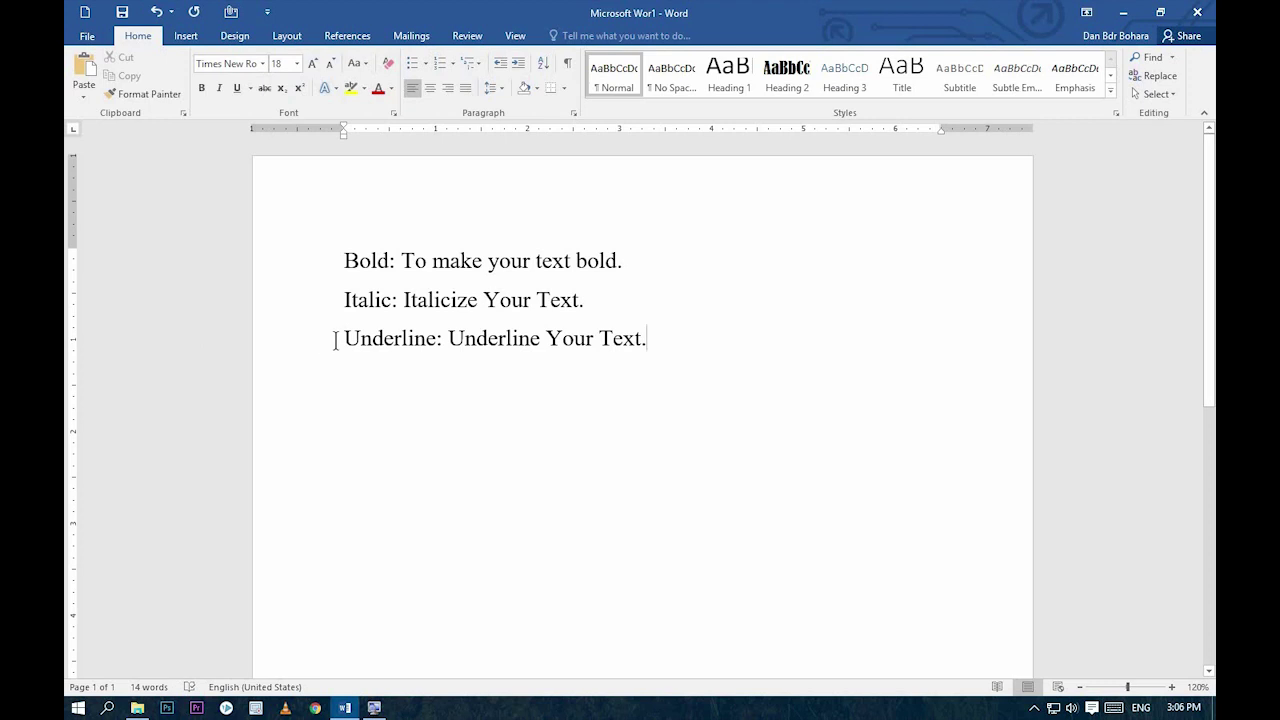
# - Apply a Ctrl+Shift+D double underline to the Underline line, then remove it again
pyautogui.moveTo(338, 336); pyautogui.dragTo(648, 336)
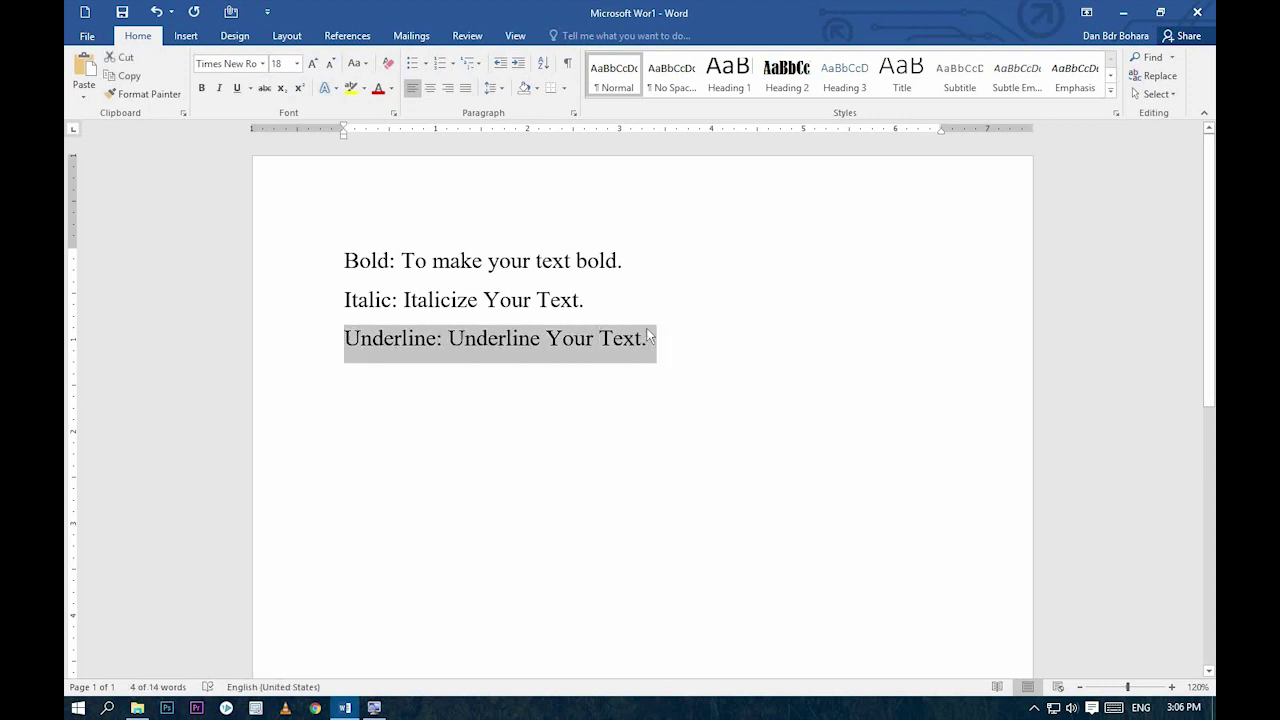
pyautogui.hotkey('ctrl', 'shift', 'd')
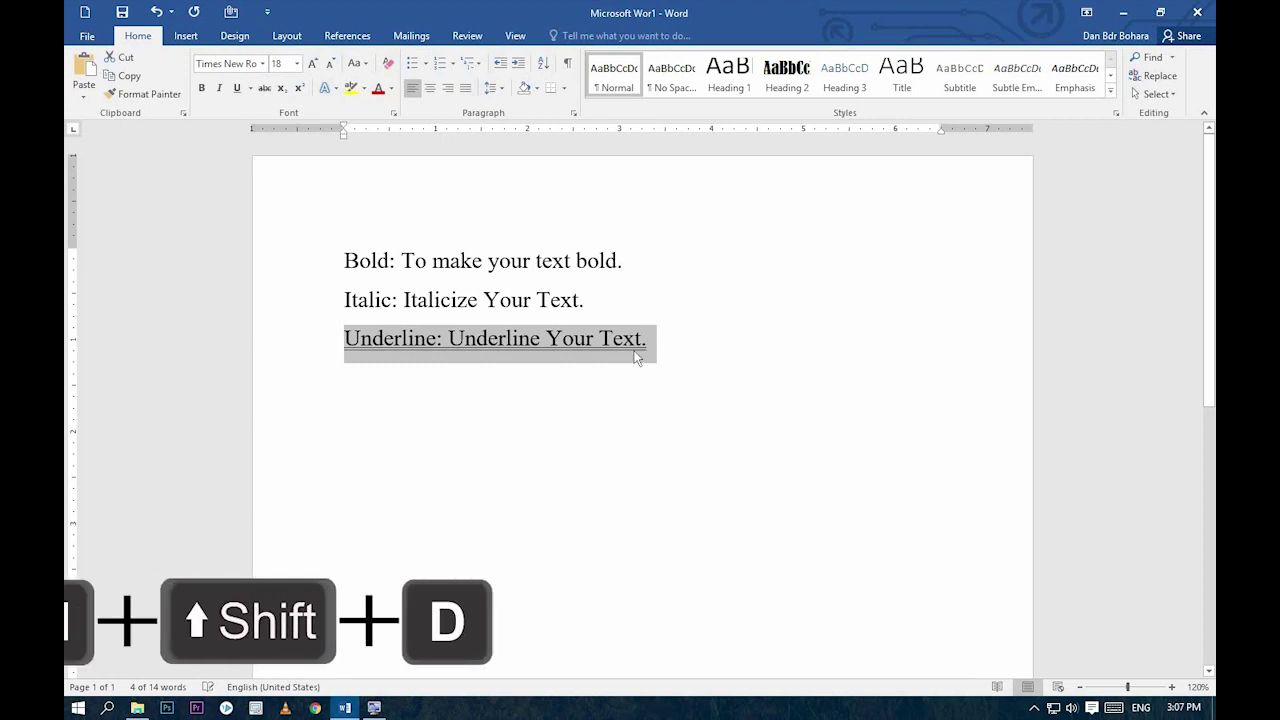
pyautogui.click(648, 336)
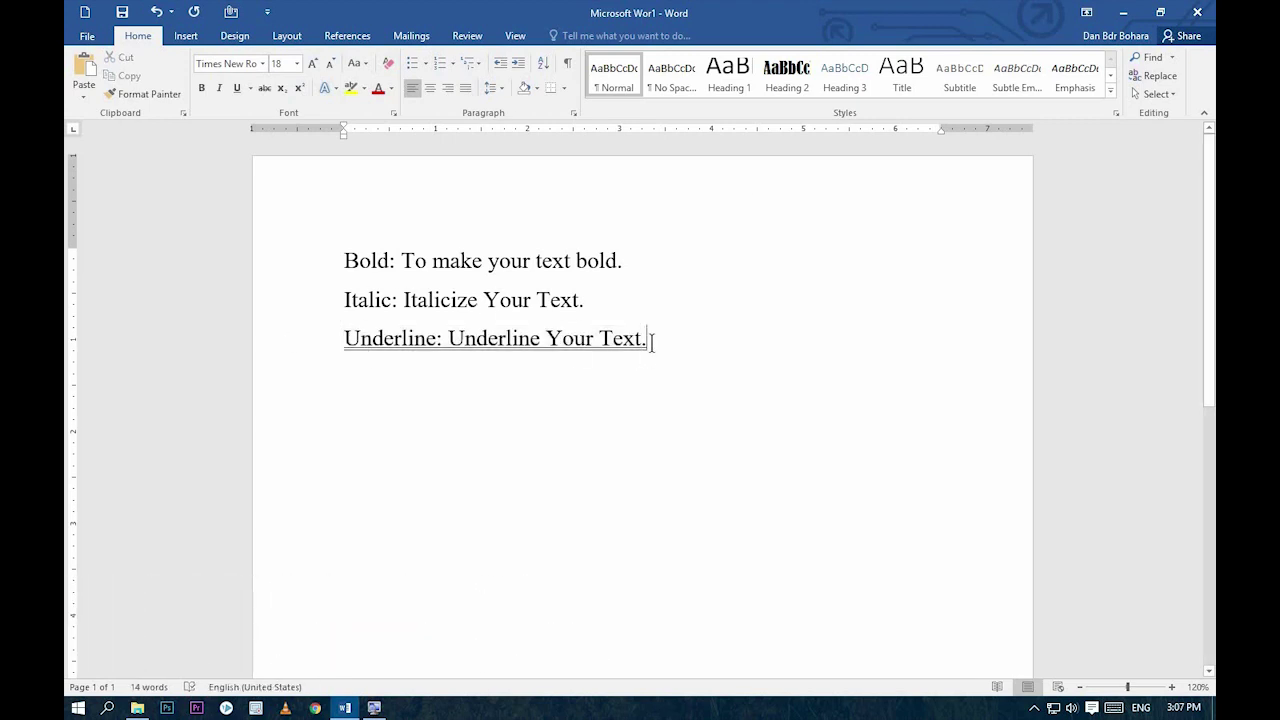
pyautogui.moveTo(651, 341); pyautogui.dragTo(326, 358)
pyautogui.hotkey('ctrl', 'shift', 'd')
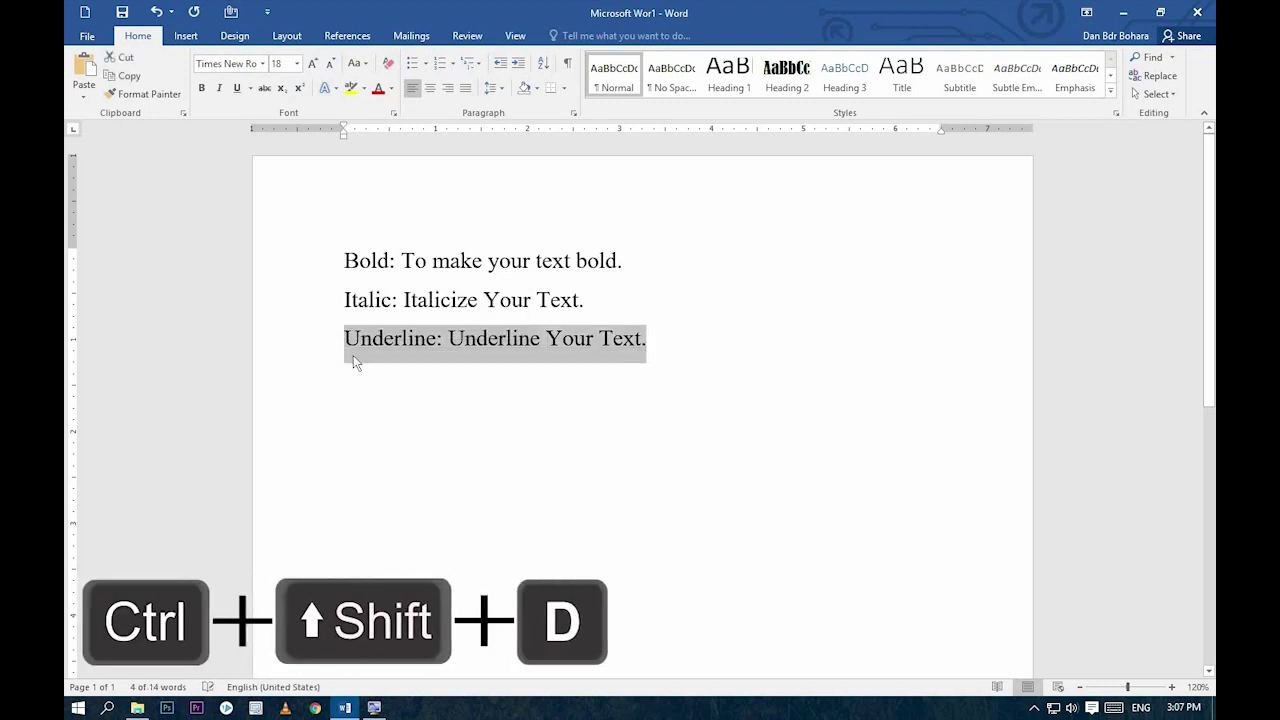
# - Add a new empty paragraph below the Underline line
pyautogui.hotkey('ctrl', 'z')
pyautogui.click(711, 343)
pyautogui.press('Return')
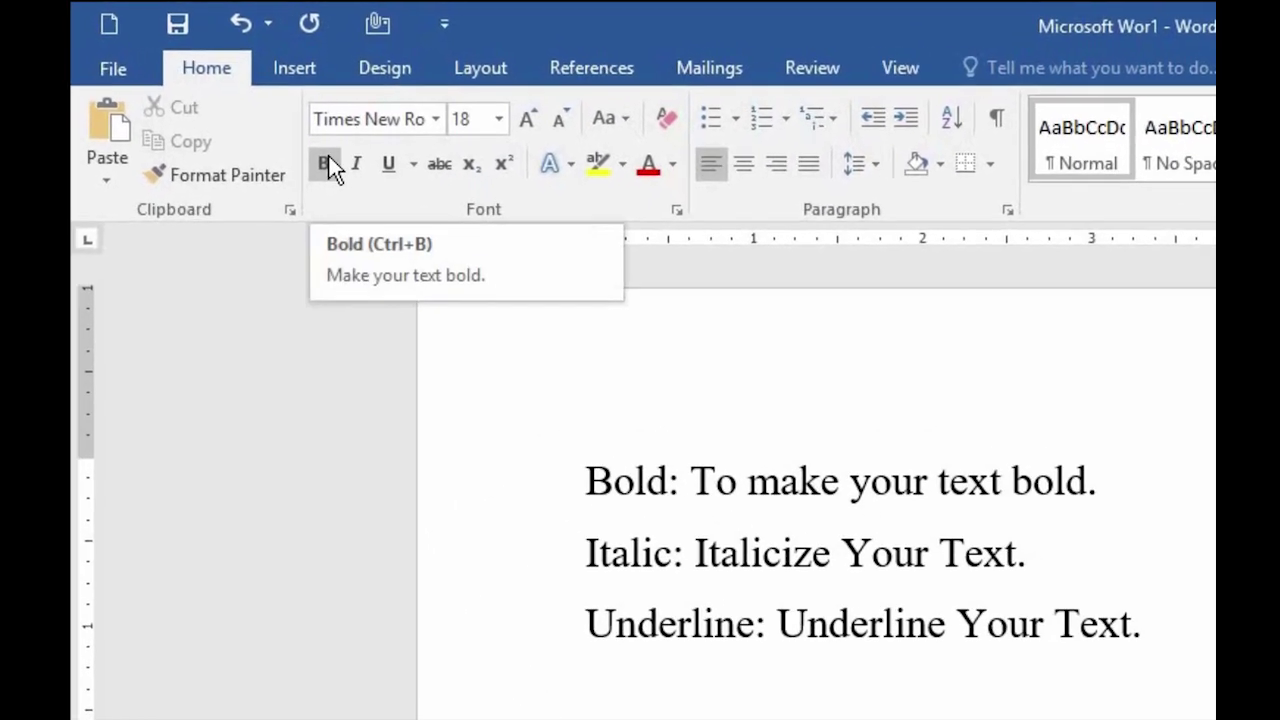
# - Toggle bold, italic and underline on and off, leaving only bold active for the new line
pyautogui.click(338, 170)
pyautogui.click(371, 171)
pyautogui.click(400, 170)
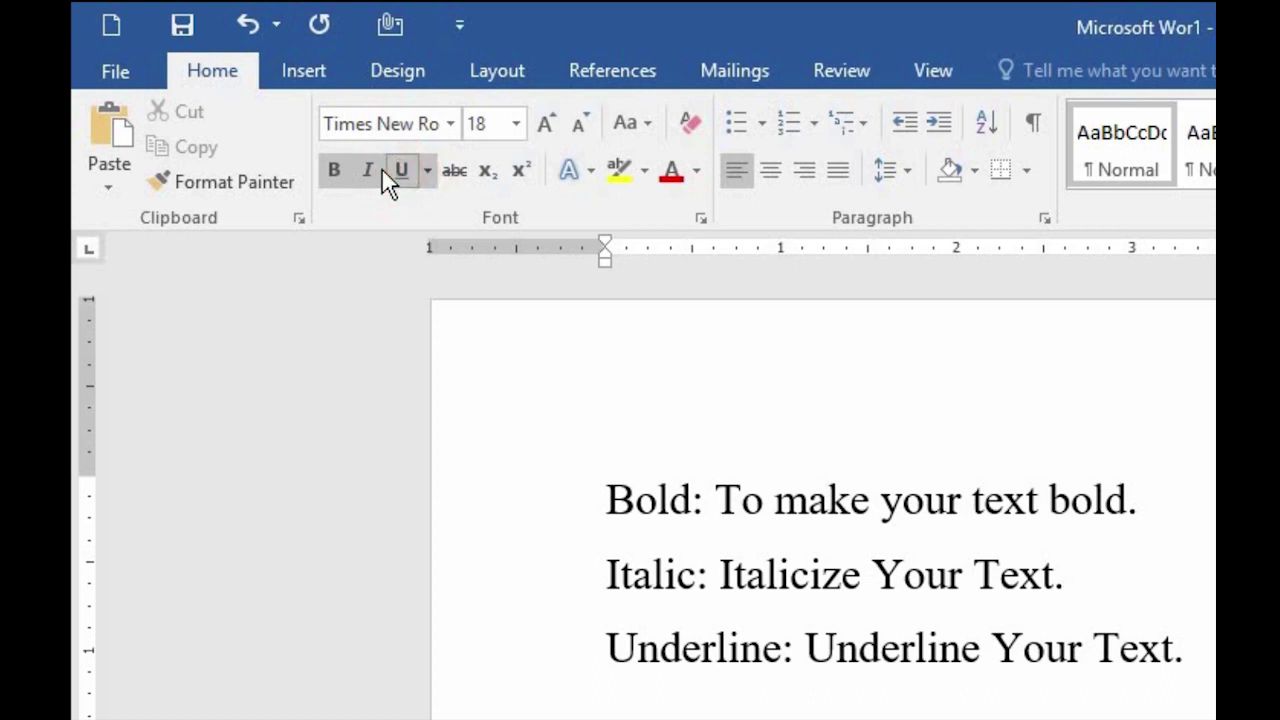
pyautogui.click(333, 170)
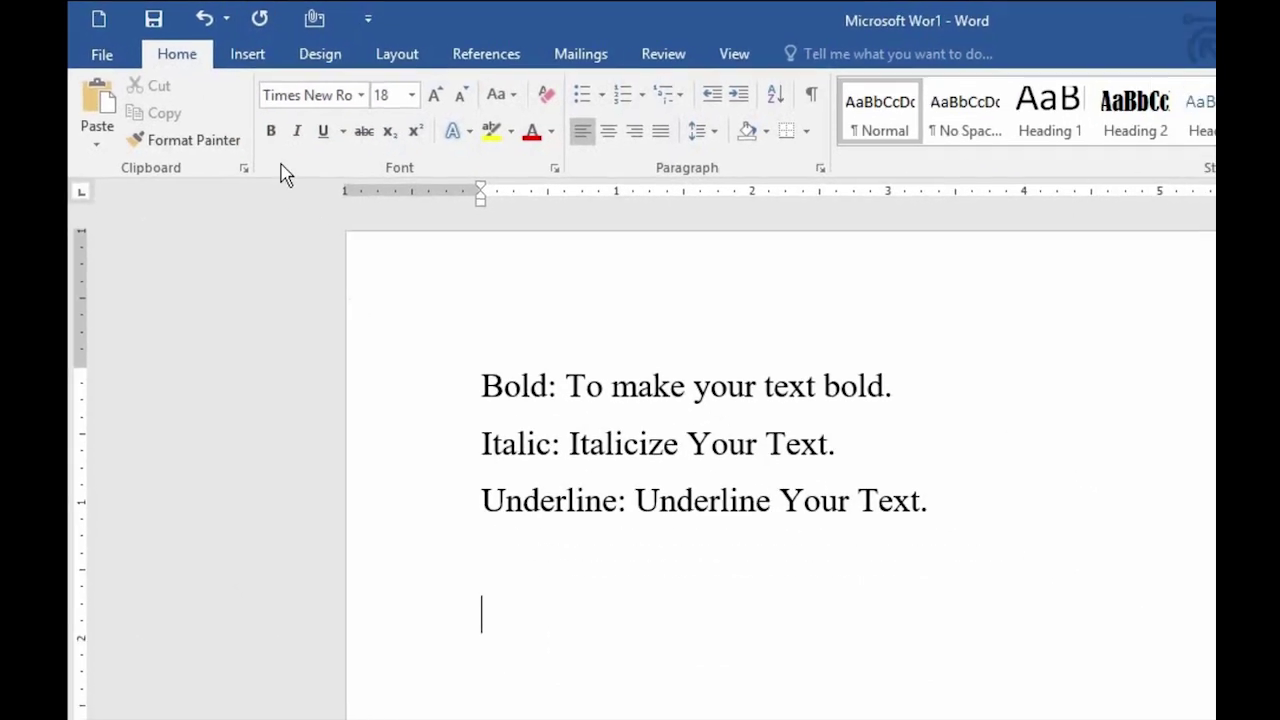
pyautogui.click(229, 107)
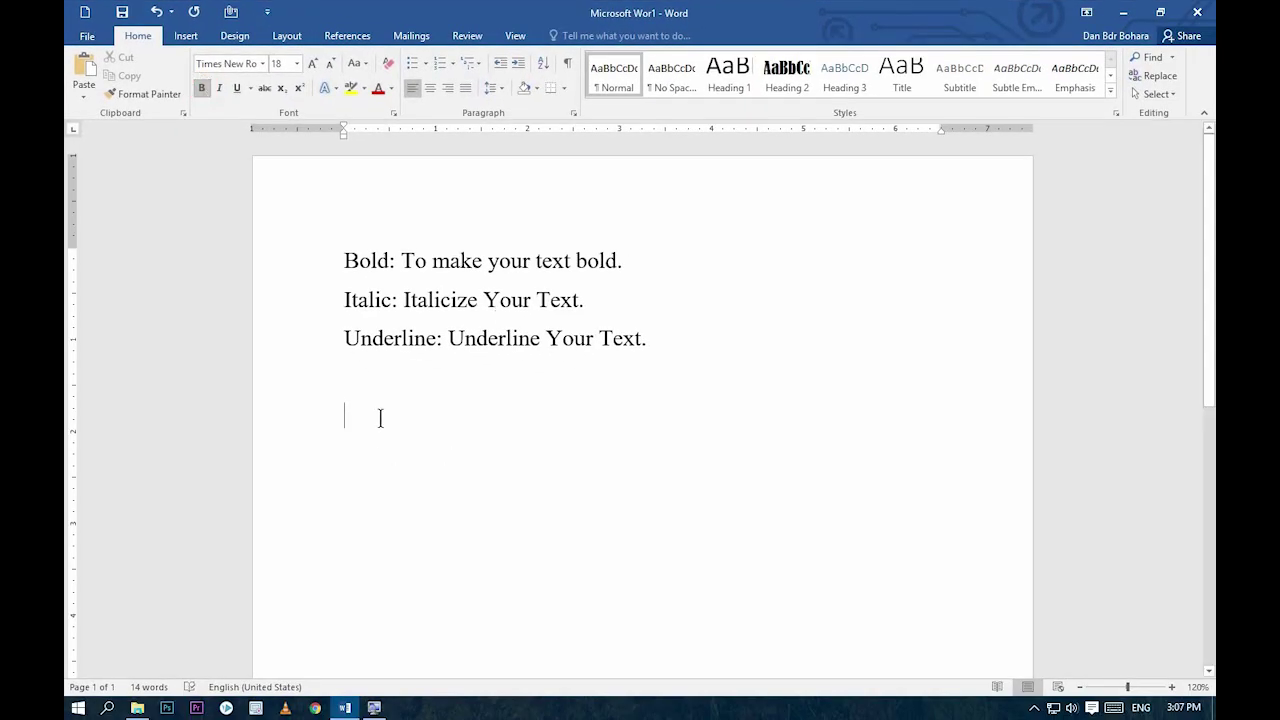
# - Type 'Welcome to IT ZONE.' in bold, then repeat it unbolded on the next line
pyautogui.write('Welcome to IT ZONE.')
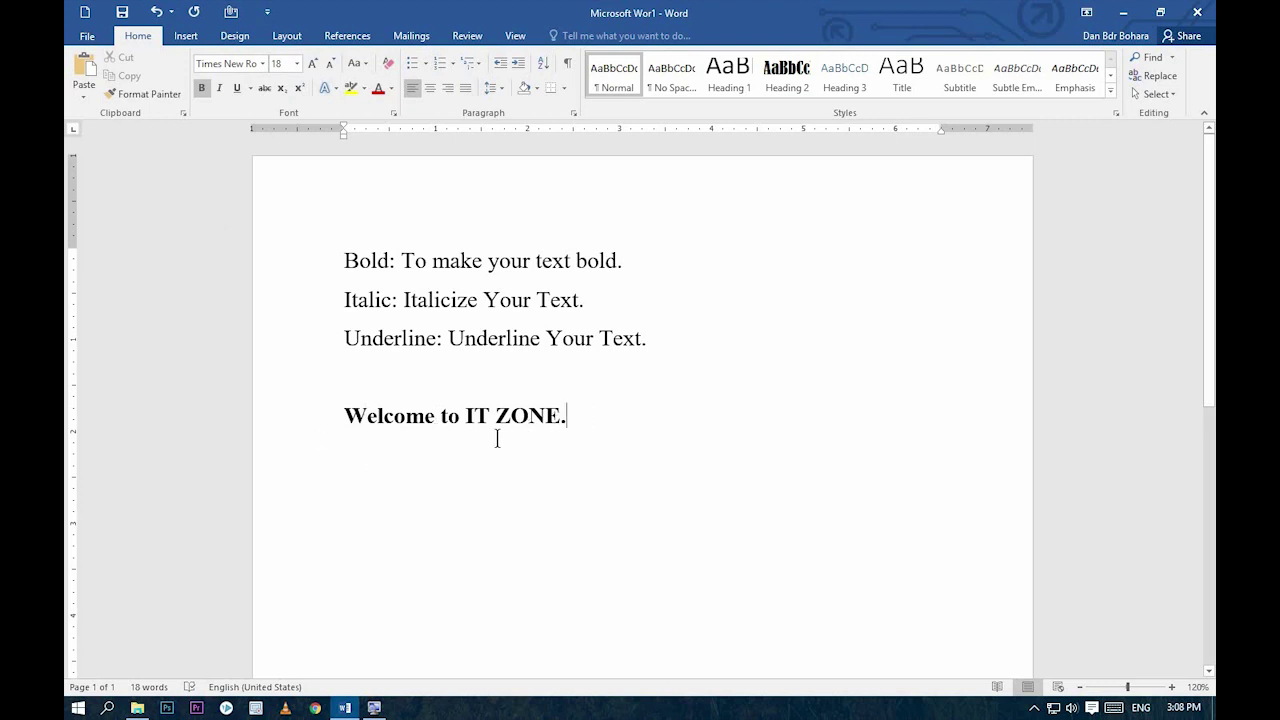
pyautogui.press('Return')
pyautogui.click(202, 89)
pyautogui.write('Welcome to IT ZONE.')
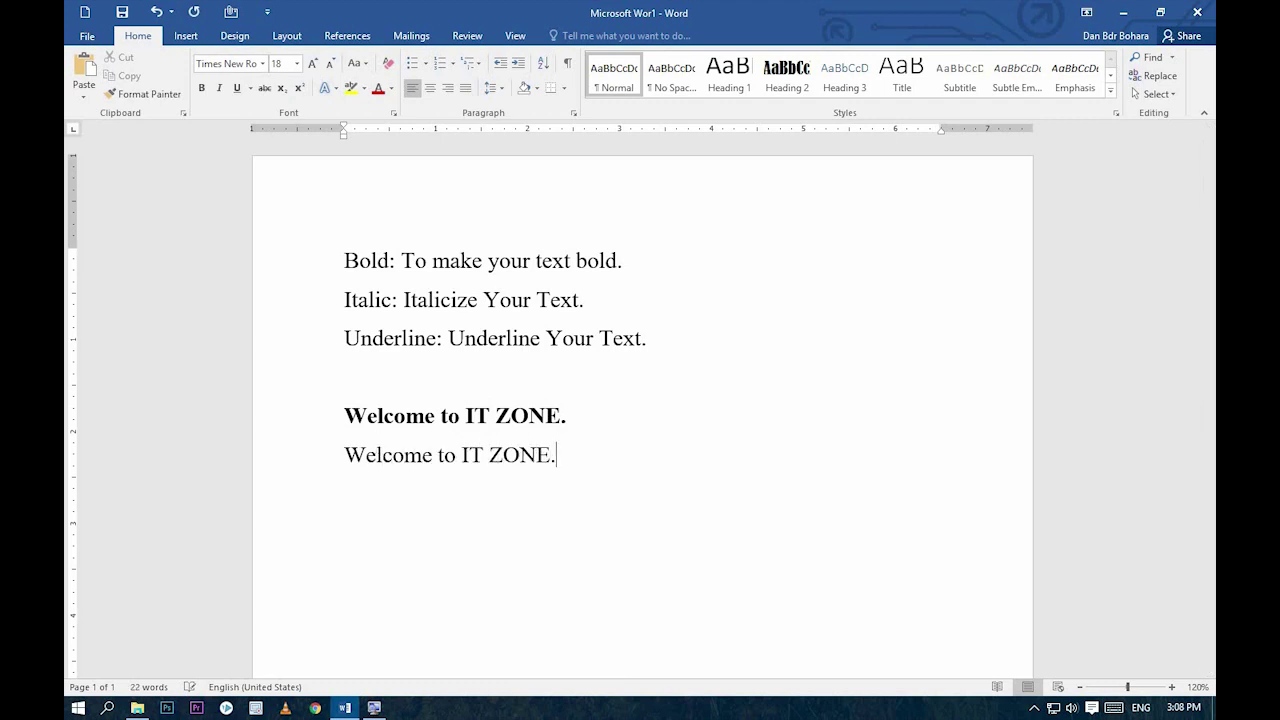